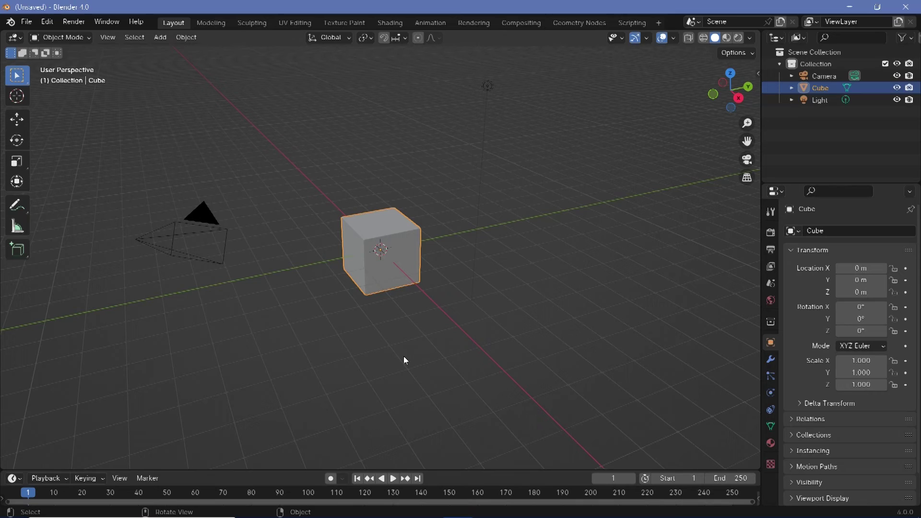
# - Split the 3D viewport into two stacked areas and change the lower one to a Geometry Node Editor
pyautogui.moveTo(340, 329); pyautogui.dragTo(430, 232, button='middle')
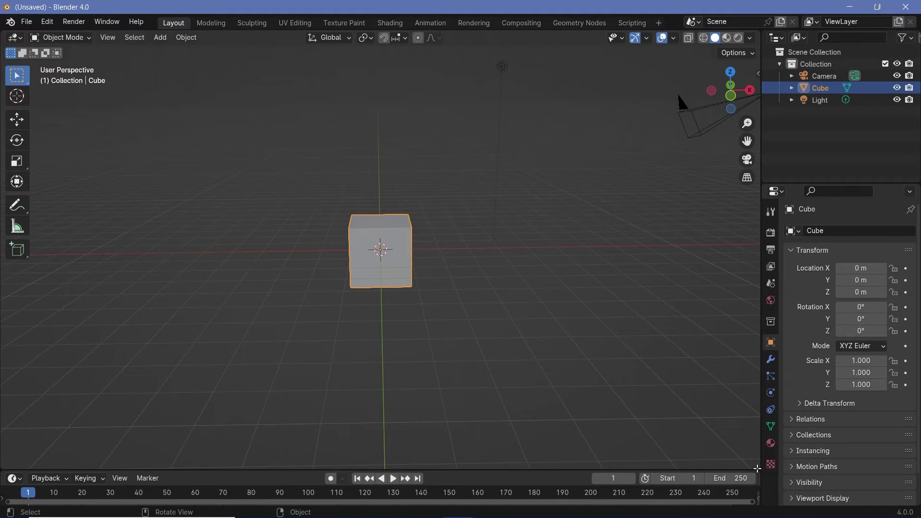
pyautogui.moveTo(752, 450); pyautogui.dragTo(720, 278)
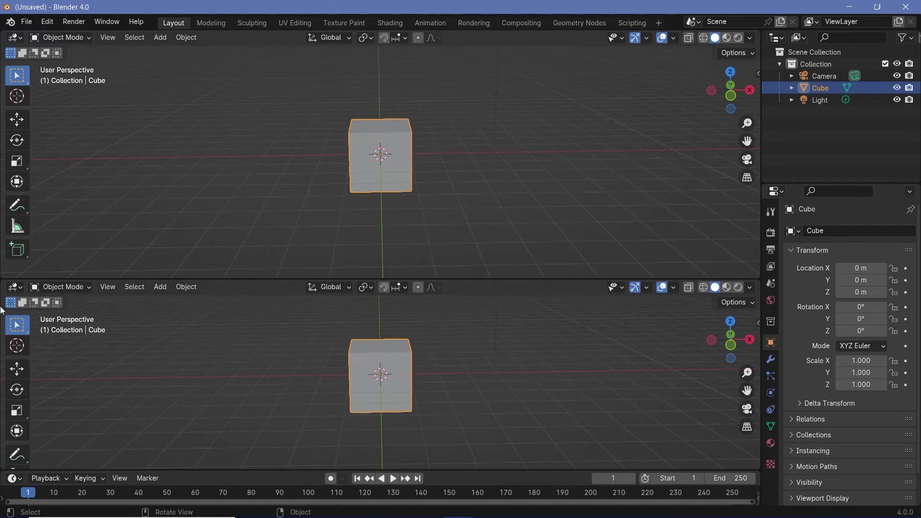
pyautogui.click(16, 288)
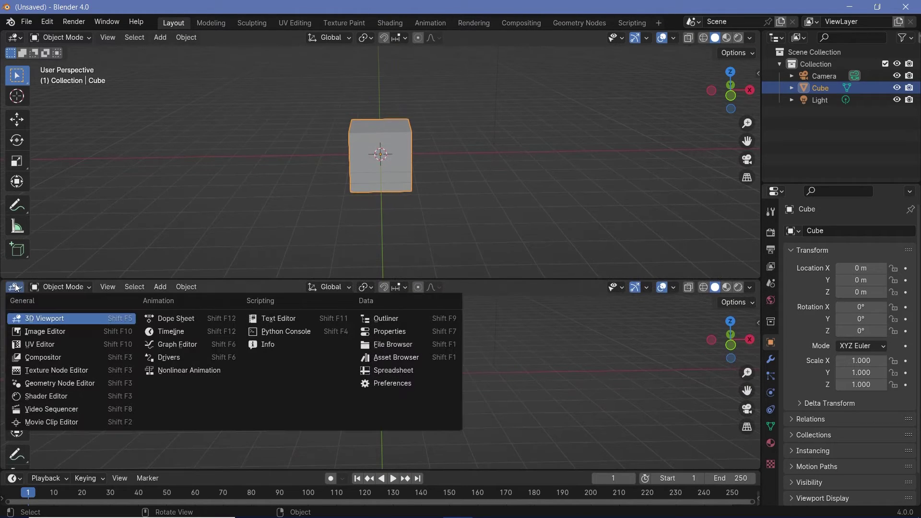
pyautogui.click(53, 384)
# - Create a new geometry node tree on the cube and delete its Group Input node
pyautogui.click(391, 290)
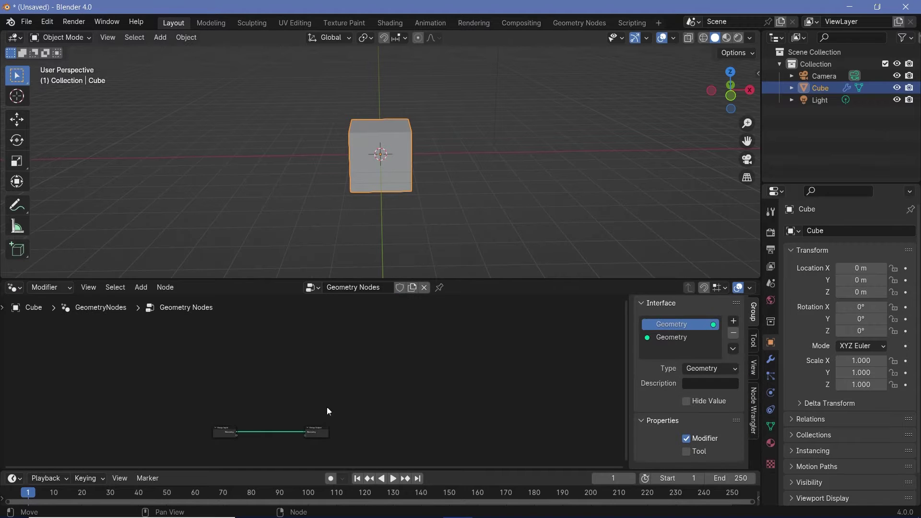
pyautogui.moveTo(323, 409); pyautogui.dragTo(350, 356, button='middle')
pyautogui.keyDown('ctrl'); pyautogui.moveTo(277, 416); pyautogui.dragTo(297, 425, button='middle'); pyautogui.keyUp('ctrl')
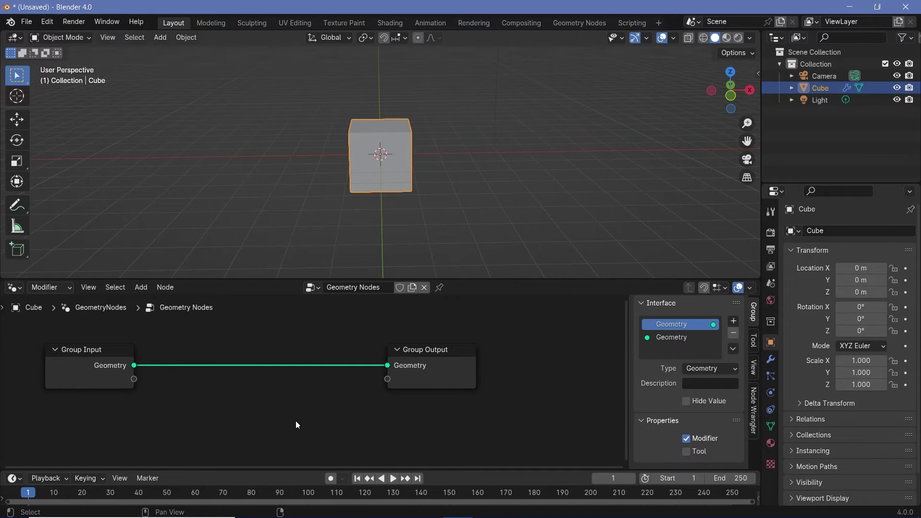
pyautogui.click(78, 367)
pyautogui.press('x')
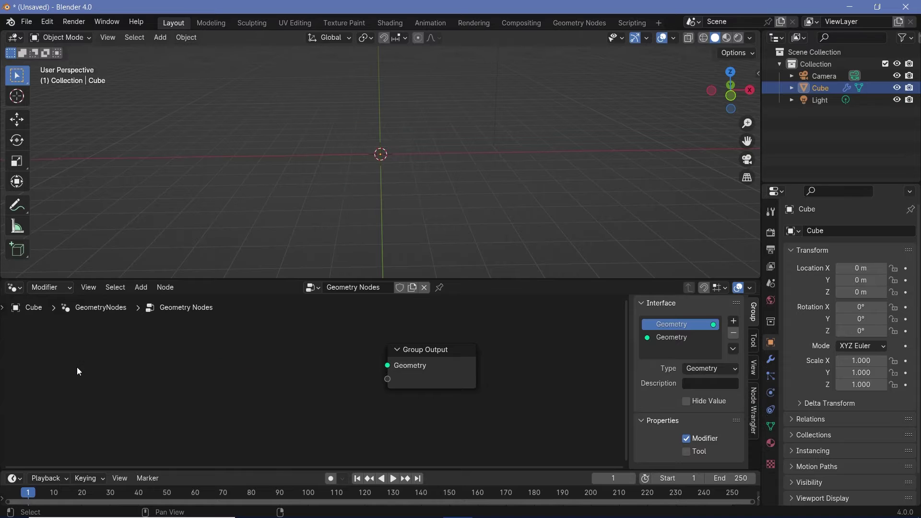
# - Add a String to Curves node and connect its Curve Instances to the Group Output's Geometry
pyautogui.hotkey('shift', 'a')
pyautogui.moveTo(191, 403)
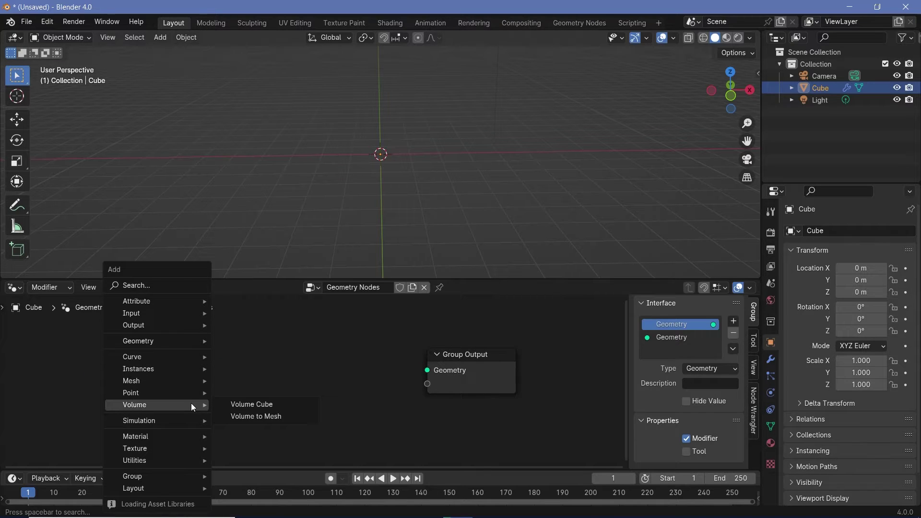
pyautogui.write('string to')
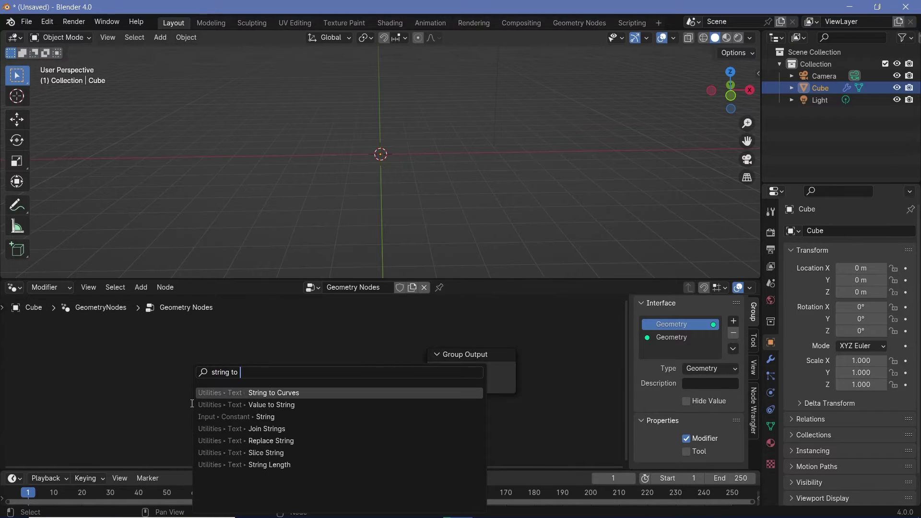
pyautogui.press('Return')
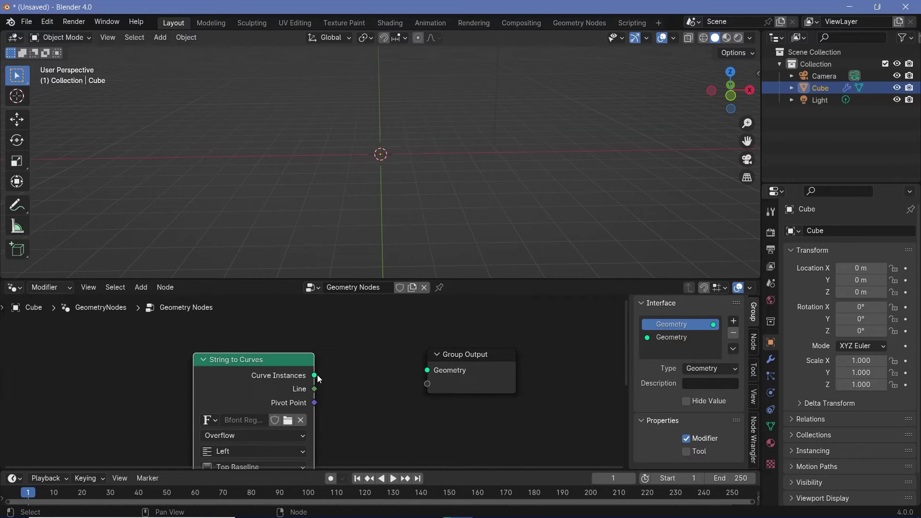
pyautogui.moveTo(318, 375); pyautogui.dragTo(426, 370)
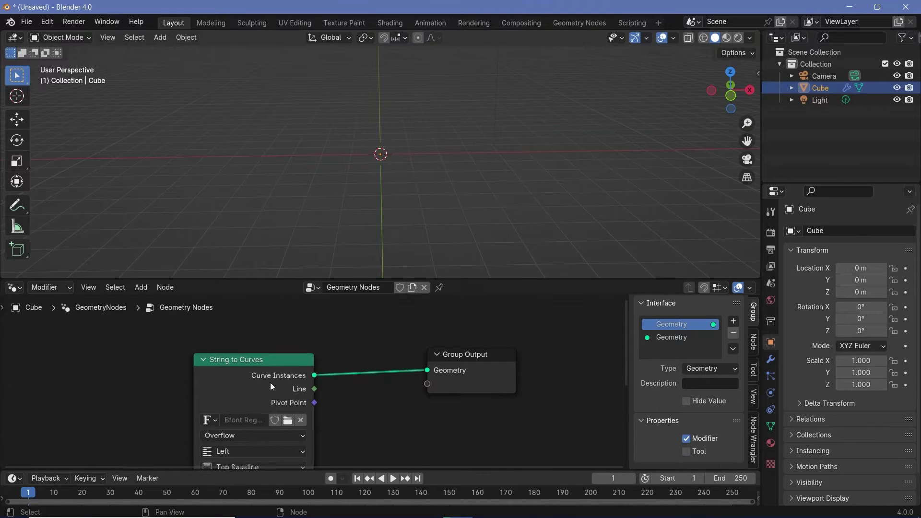
# - Set the String value of the String to Curves node to "Deayan"
pyautogui.moveTo(270, 386); pyautogui.dragTo(173, 350)
pyautogui.moveTo(173, 350); pyautogui.dragTo(238, 303, button='middle')
pyautogui.click(246, 416)
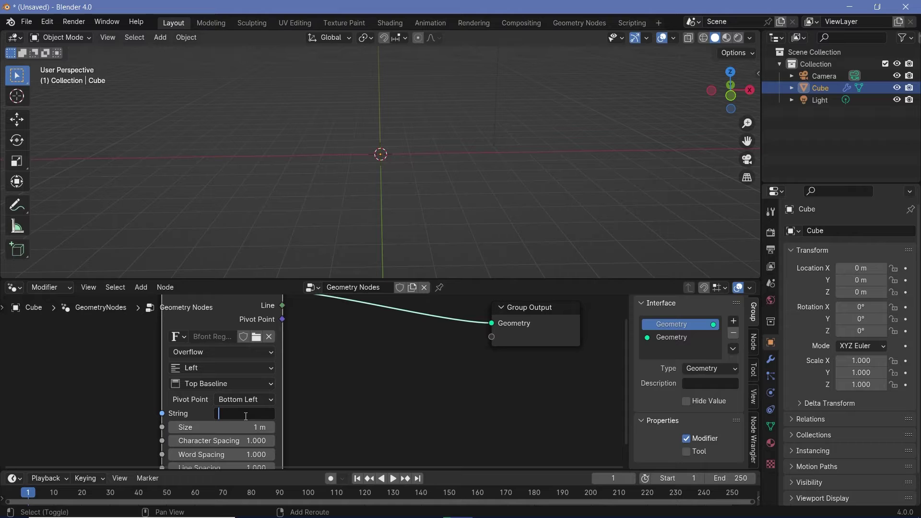
pyautogui.write('Deayan')
pyautogui.press('Return')
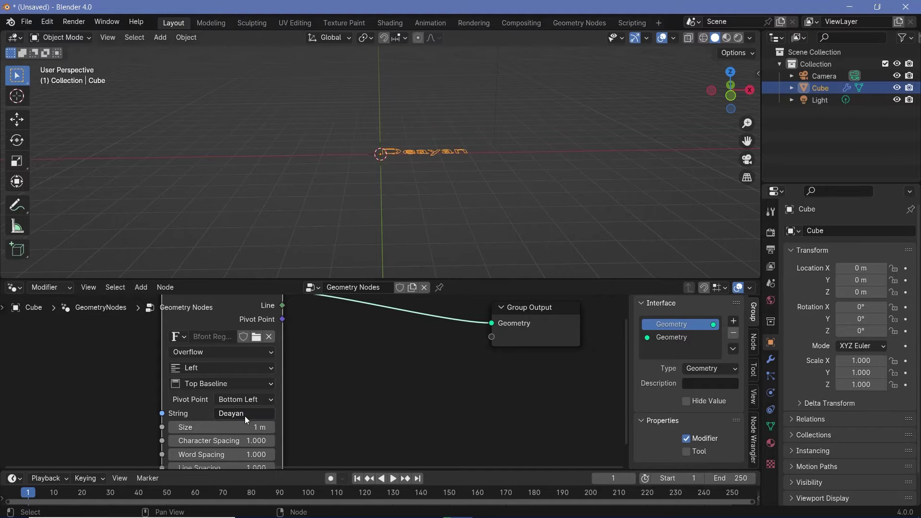
pyautogui.moveTo(349, 376); pyautogui.dragTo(359, 383, button='middle')
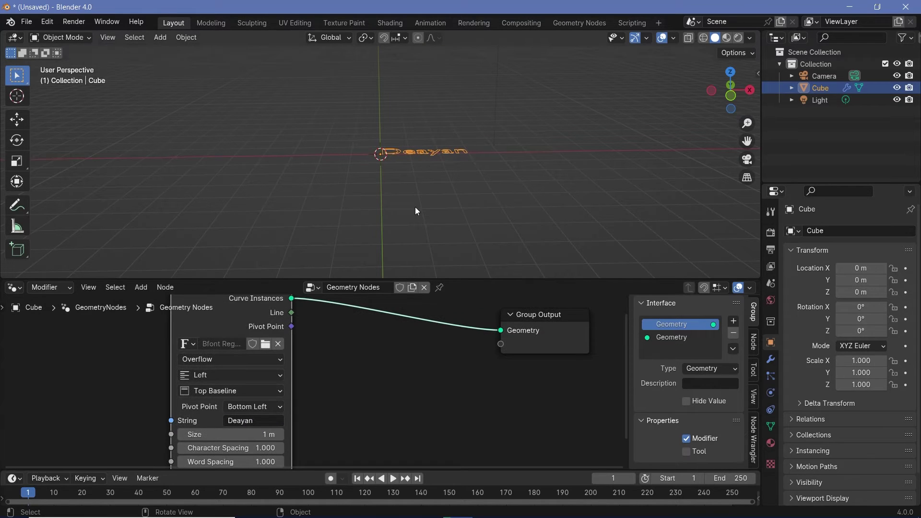
pyautogui.write('rx90')
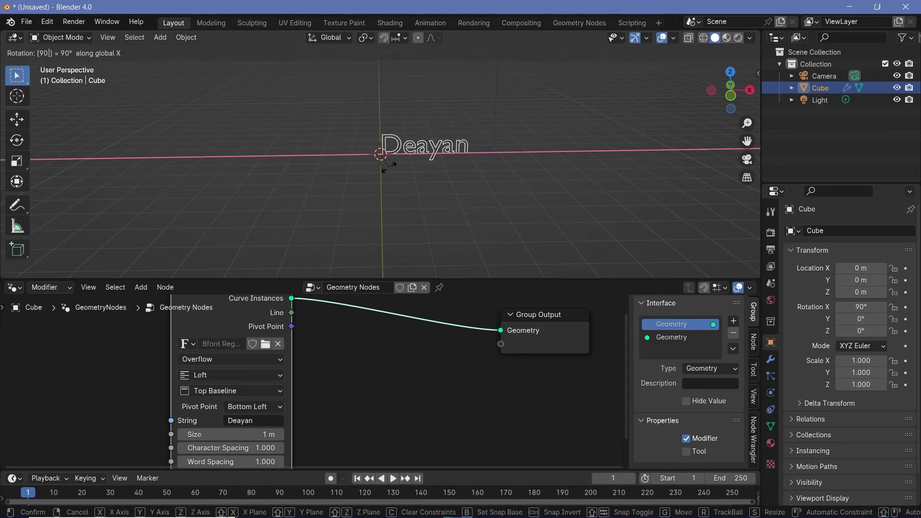
pyautogui.press('Return')
pyautogui.hotkey('ctrl', 'z')
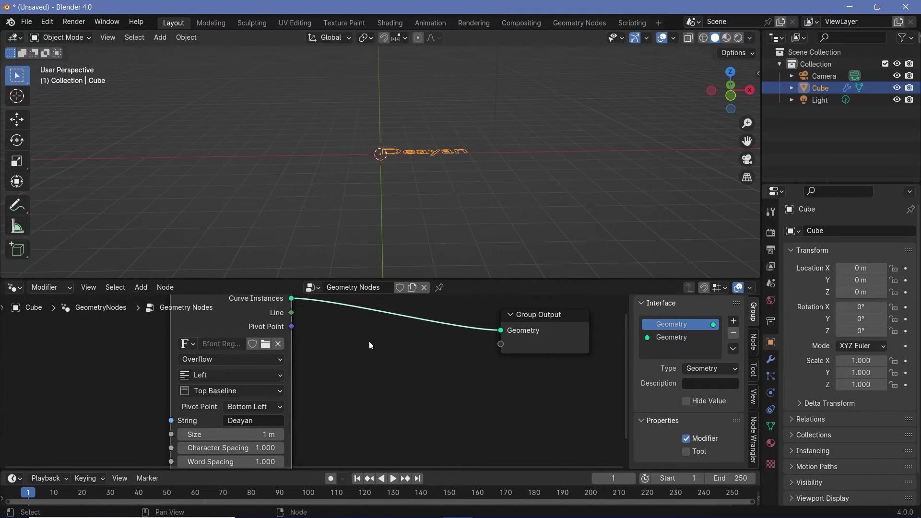
# - Insert a Transform Geometry node between String to Curves and Group Output
pyautogui.hotkey('shift', 'a')
pyautogui.click(347, 285)
pyautogui.write('transfor')
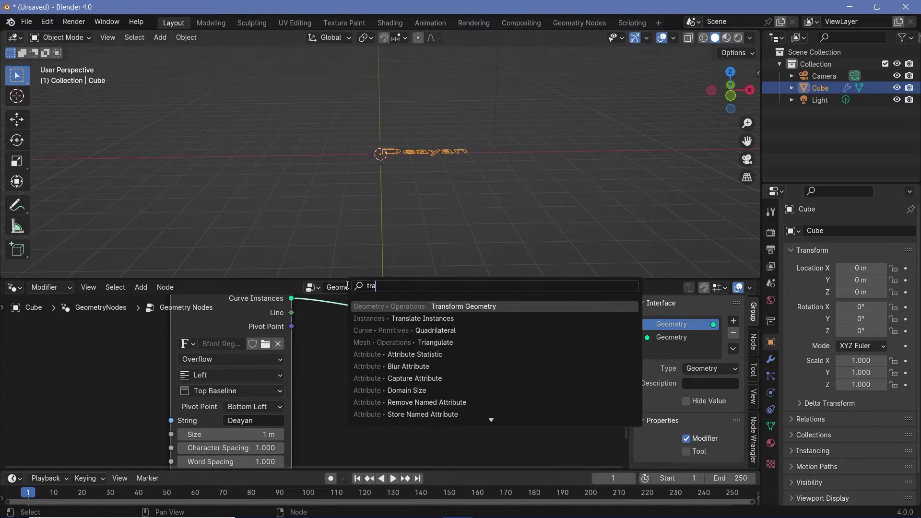
pyautogui.click(442, 304)
pyautogui.click(362, 312)
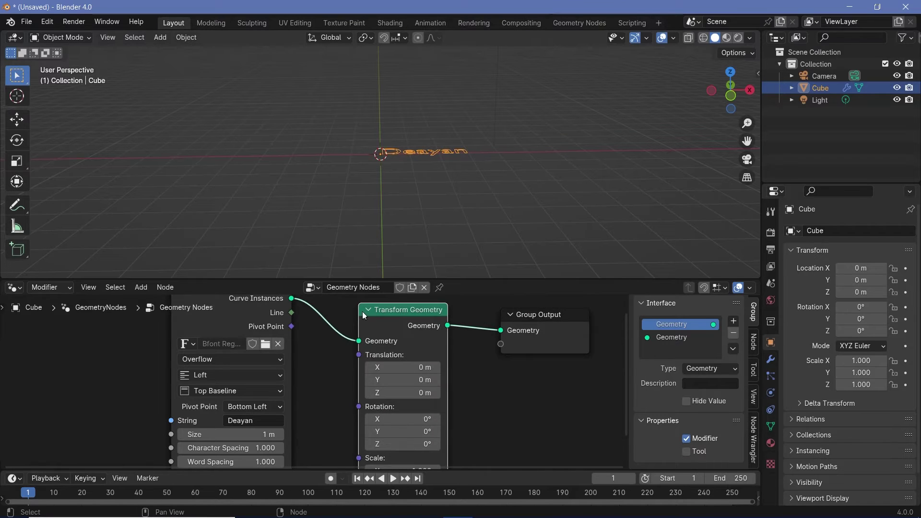
# - Set the Transform Geometry node's X rotation to 90° and move Group Output further from it
pyautogui.scroll(-3, 386, 352)
pyautogui.moveTo(386, 352); pyautogui.dragTo(375, 367, button='middle')
pyautogui.moveTo(367, 360); pyautogui.dragTo(349, 341)
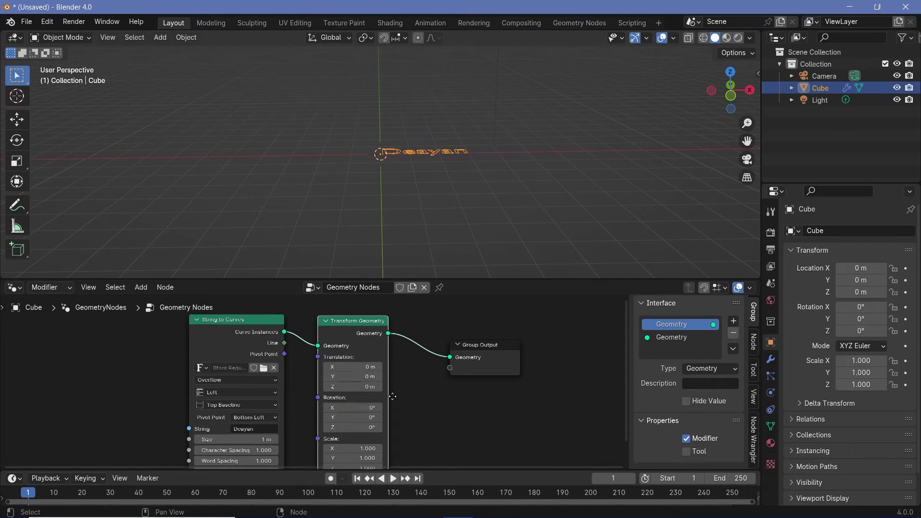
pyautogui.scroll(2, 366, 357)
pyautogui.click(368, 380)
pyautogui.write('90')
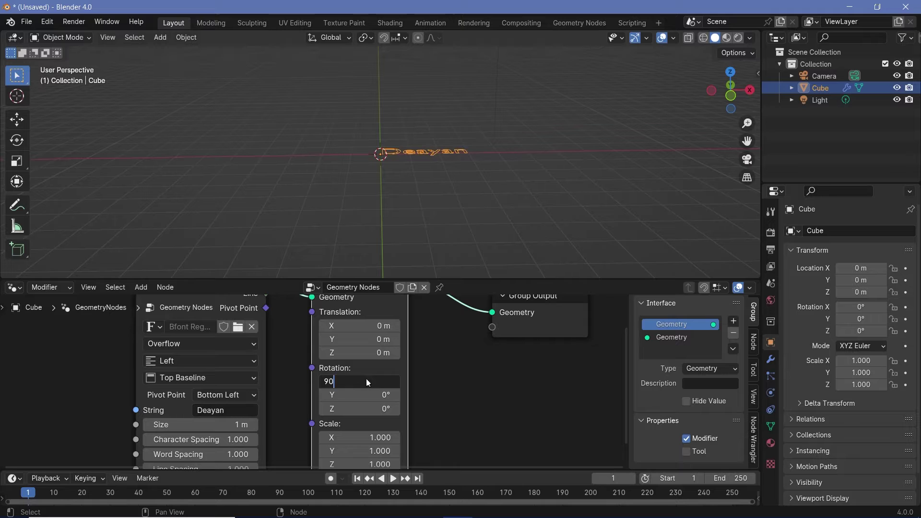
pyautogui.press('Return')
pyautogui.moveTo(442, 390); pyautogui.dragTo(361, 433, button='middle')
pyautogui.moveTo(500, 345); pyautogui.dragTo(594, 333)
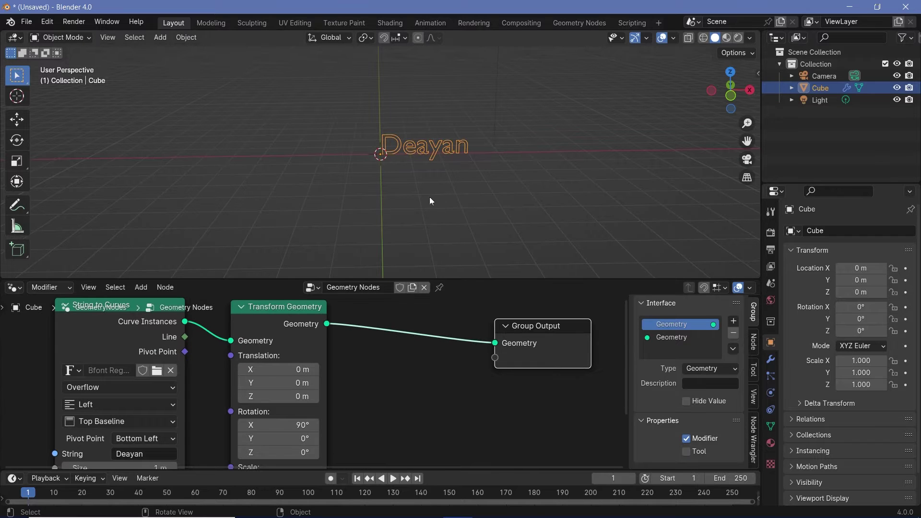
# - Examine the upright text closely with the viewport overlays switched off, and switch the overlays back on
pyautogui.scroll(3, 430, 198)
pyautogui.moveTo(430, 198); pyautogui.dragTo(428, 167, button='middle')
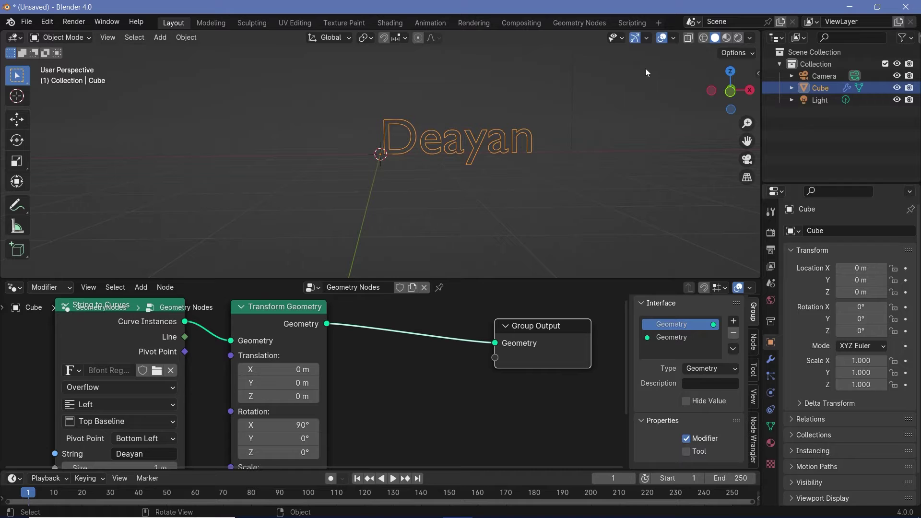
pyautogui.click(659, 38)
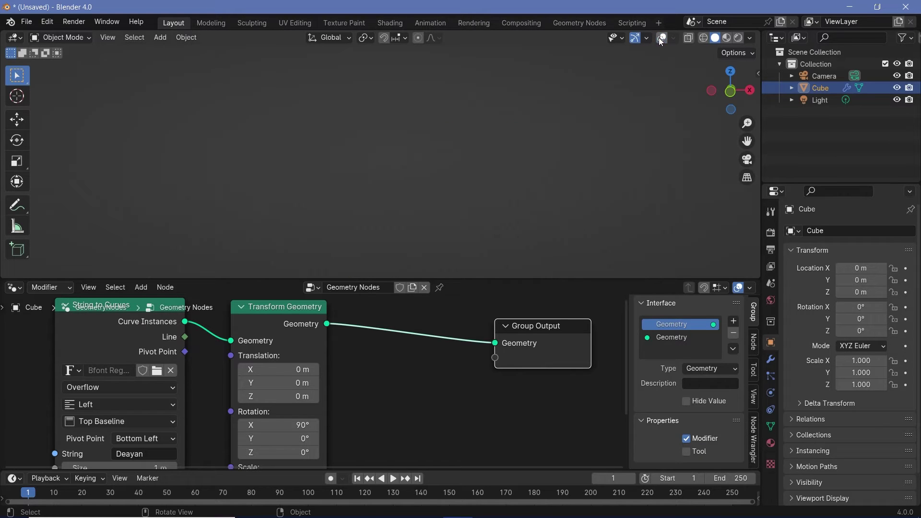
pyautogui.click(658, 41)
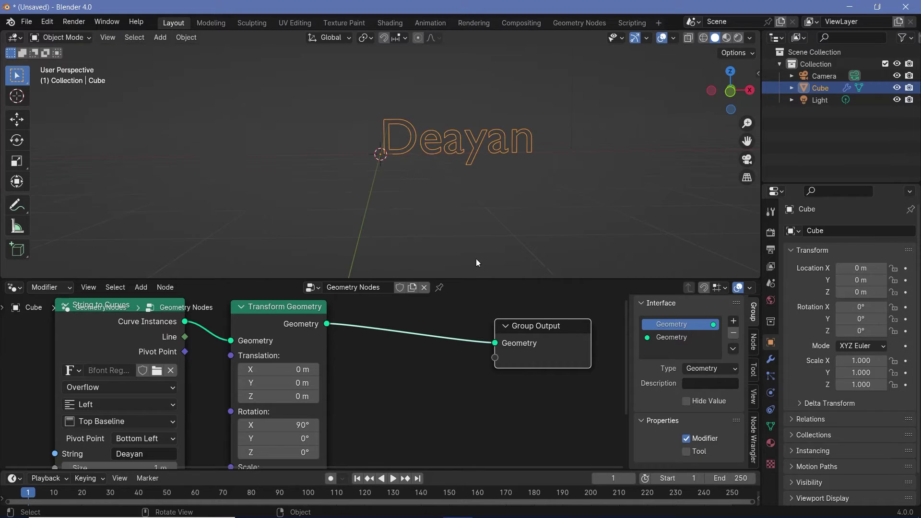
# - Insert a Curve to Mesh node between Transform Geometry and Group Output, spacing the nodes apart
pyautogui.hotkey('shift', 'a')
pyautogui.click(363, 287)
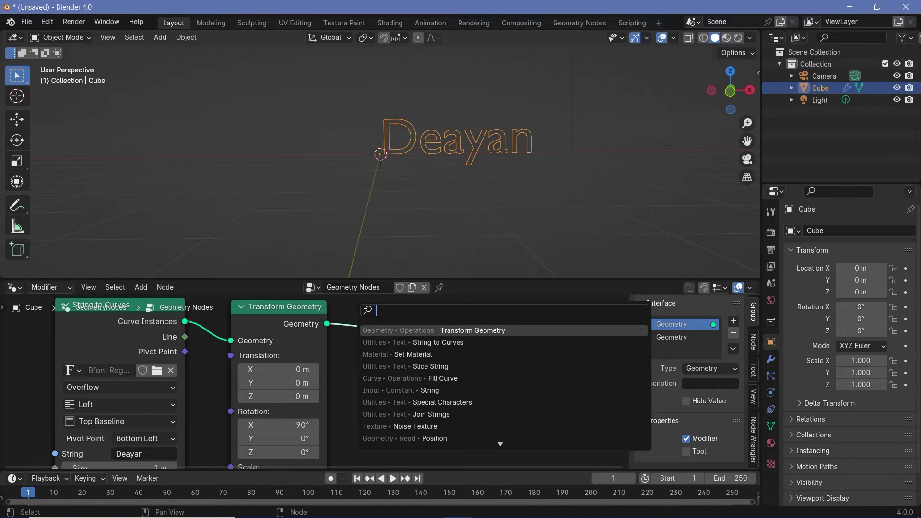
pyautogui.write('curve to me')
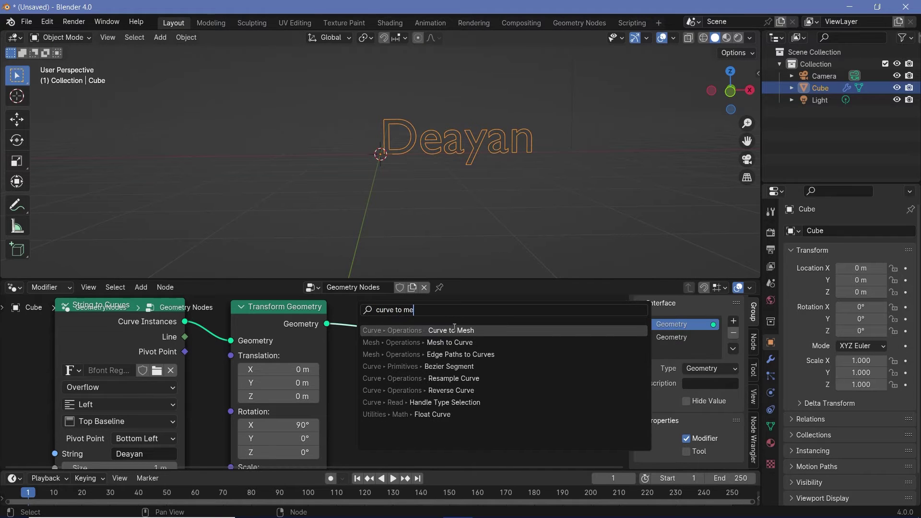
pyautogui.click(454, 329)
pyautogui.click(452, 388)
pyautogui.moveTo(453, 388); pyautogui.dragTo(372, 357, button='middle')
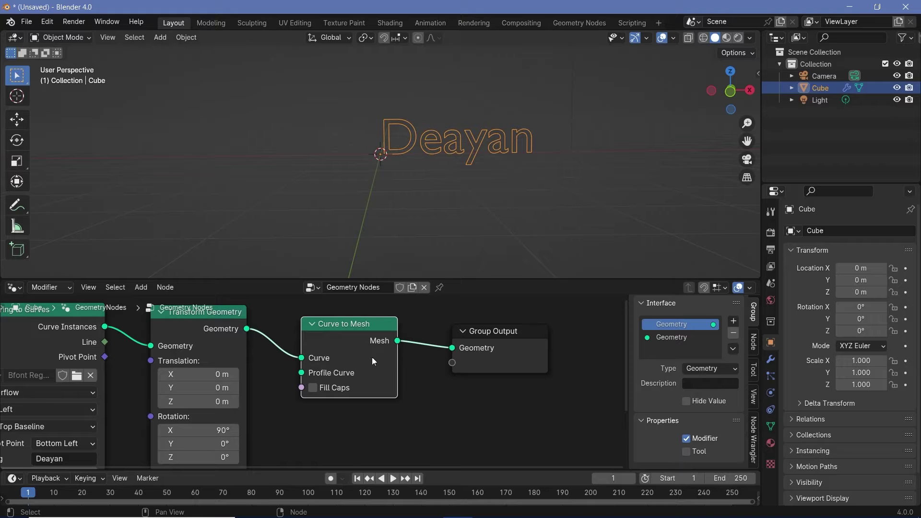
pyautogui.moveTo(495, 352); pyautogui.dragTo(560, 352)
pyautogui.moveTo(387, 350); pyautogui.dragTo(407, 349)
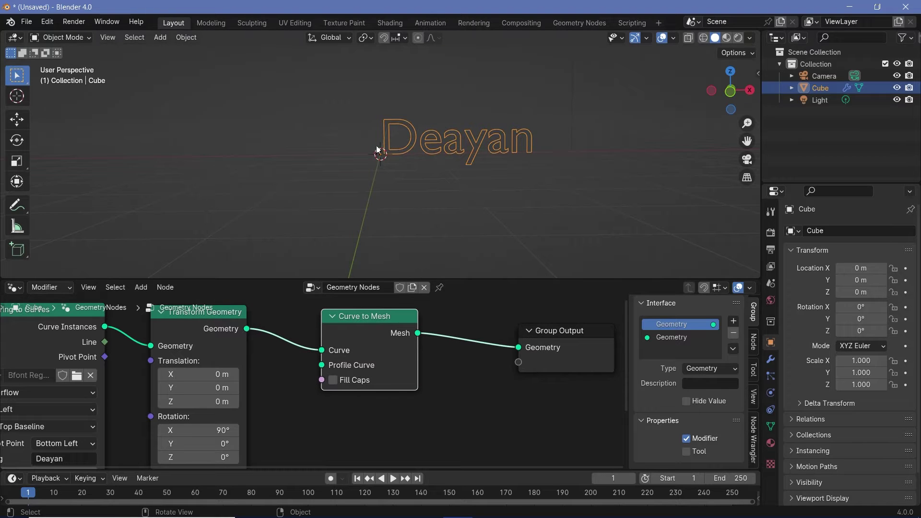
# - Add a Curve Circle node with a 0.1 m radius and connect it to Curve to Mesh's Profile Curve input
pyautogui.moveTo(407, 350); pyautogui.dragTo(395, 298, button='middle')
pyautogui.hotkey('shift', 'a')
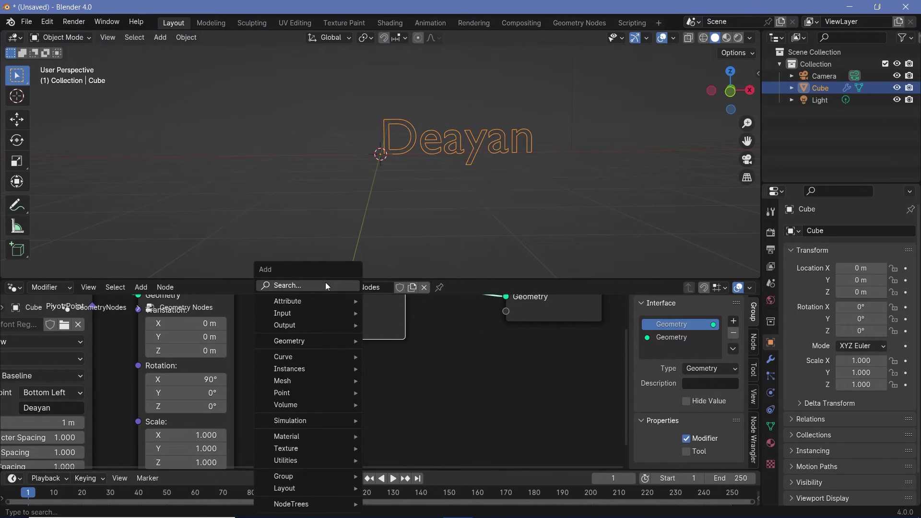
pyautogui.click(325, 282)
pyautogui.write('curve cir')
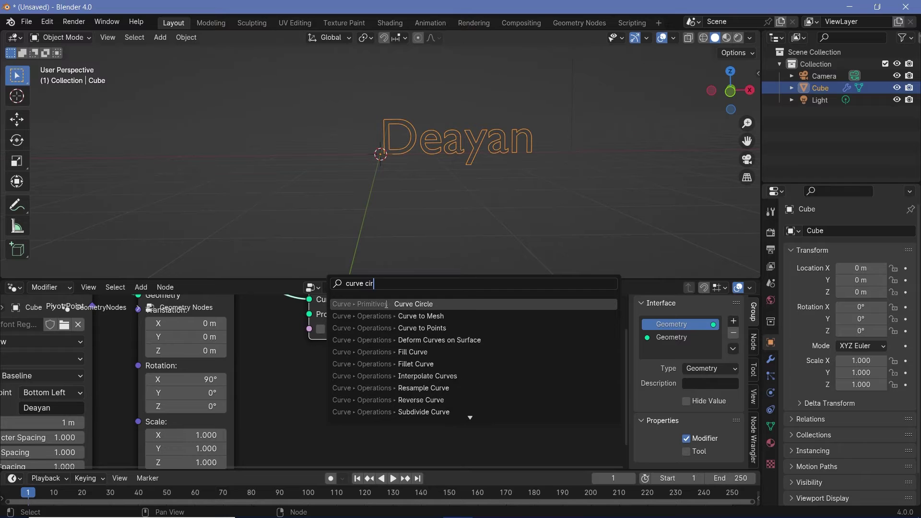
pyautogui.press('Return')
pyautogui.click(364, 447)
pyautogui.write('0.1')
pyautogui.press('Return')
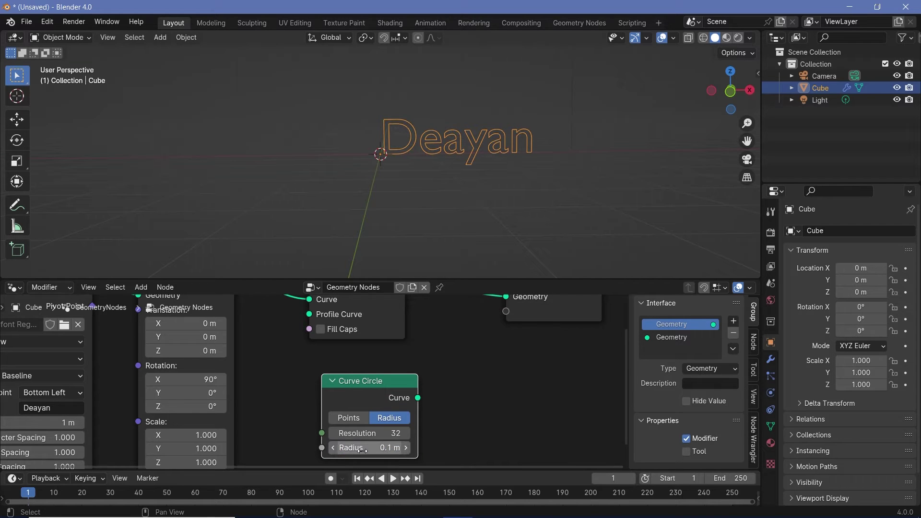
pyautogui.moveTo(417, 397); pyautogui.dragTo(309, 323)
# - Set the Curve Circle's radius to 0.01 m and hide the viewport overlays
pyautogui.click(389, 422)
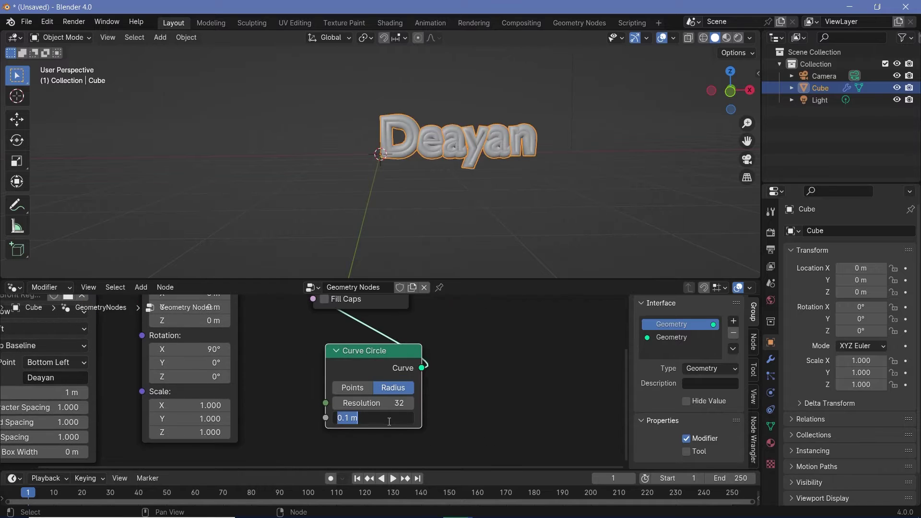
pyautogui.write('0.01')
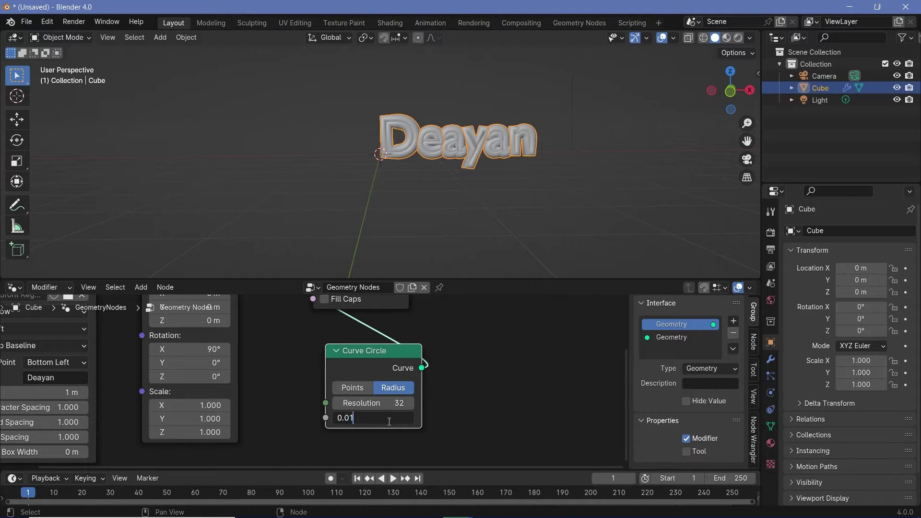
pyautogui.press('Return')
pyautogui.click(662, 37)
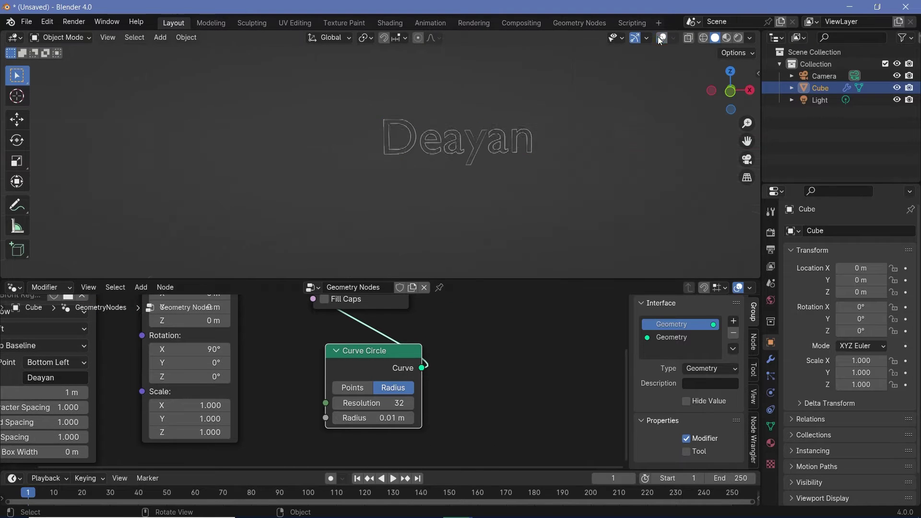
# - Delete the Curve to Mesh and Curve Circle nodes, keeping Transform Geometry linked to Group Output
pyautogui.moveTo(505, 330); pyautogui.dragTo(449, 386, button='middle')
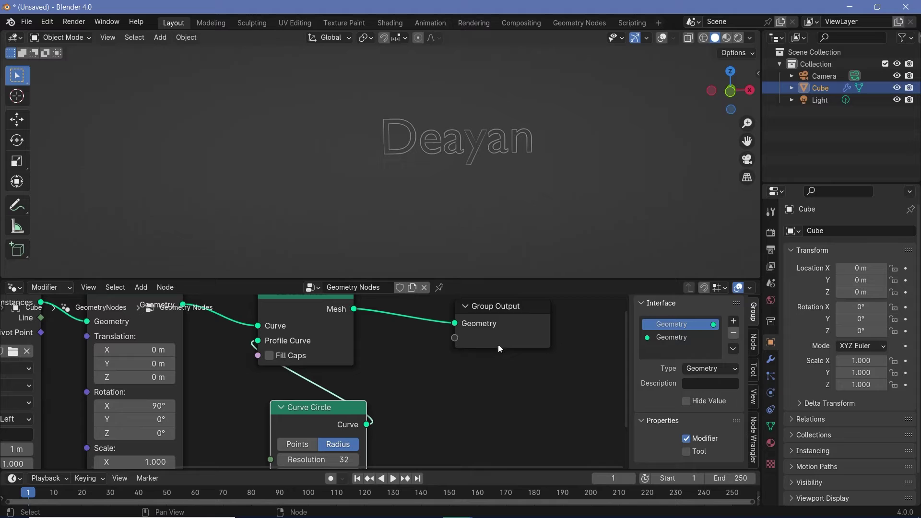
pyautogui.moveTo(238, 339); pyautogui.dragTo(349, 427)
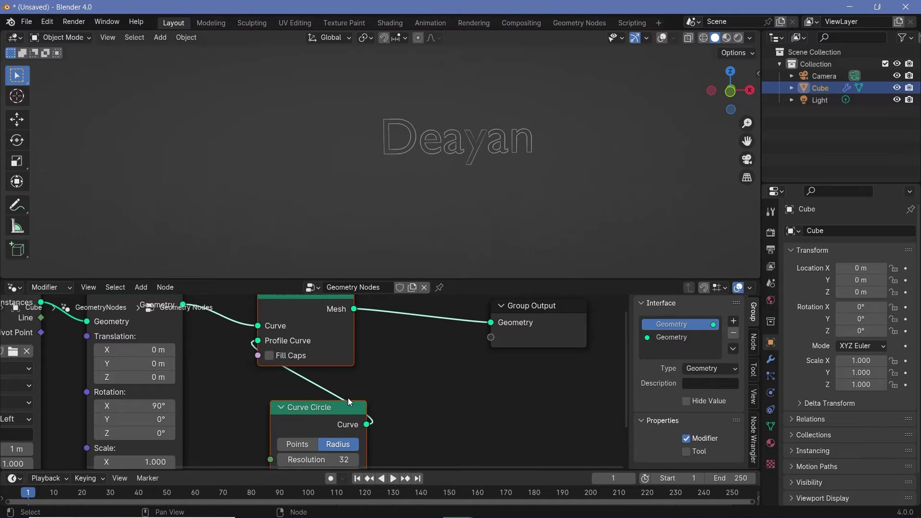
pyautogui.press('x')
# - Insert a Fill Curve node between Transform Geometry and Group Output to fill the text outlines
pyautogui.hotkey('shift', 'a')
pyautogui.click(304, 280)
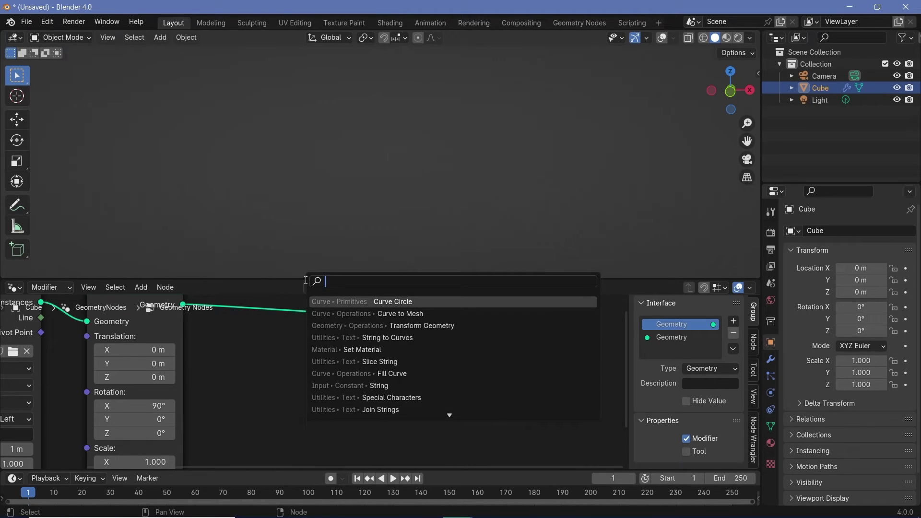
pyautogui.write('fill curve')
pyautogui.press('Return')
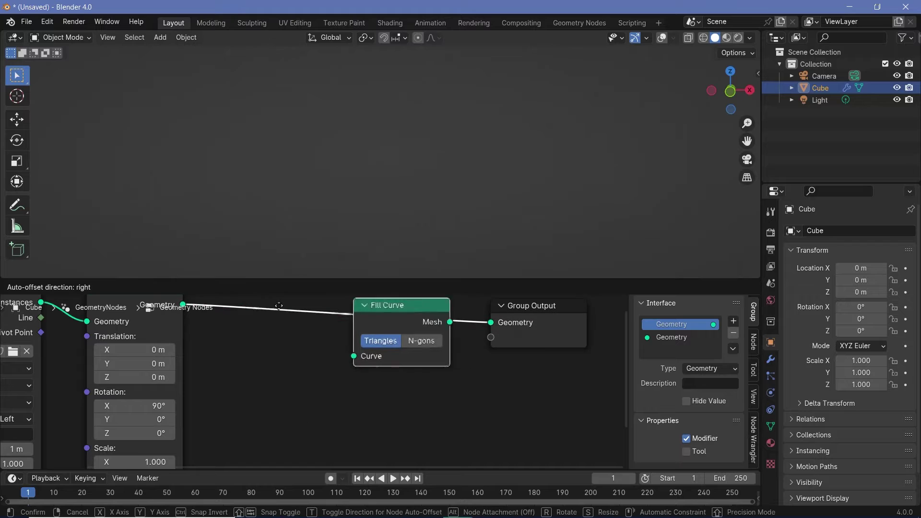
pyautogui.click(287, 324)
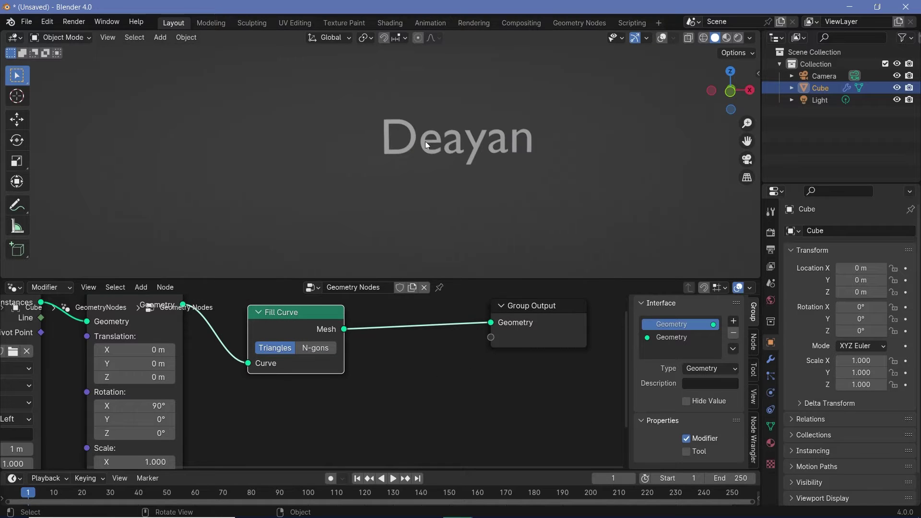
pyautogui.moveTo(327, 351); pyautogui.dragTo(283, 406, button='middle')
pyautogui.moveTo(522, 169); pyautogui.dragTo(509, 169, button='middle')
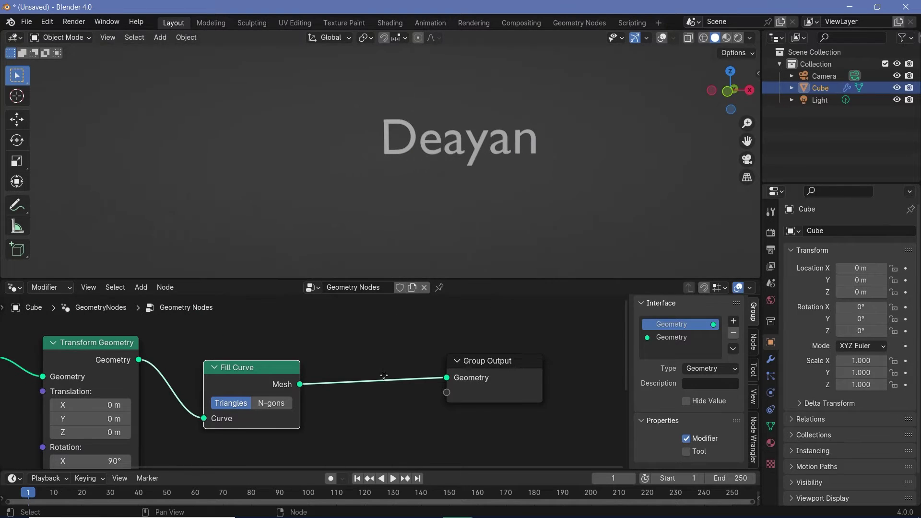
# - Move Group Output further away and insert an Extrude Mesh node between Fill Curve and Group Output
pyautogui.moveTo(383, 375); pyautogui.dragTo(340, 354, button='middle')
pyautogui.scroll(1, 340, 354)
pyautogui.moveTo(445, 358); pyautogui.dragTo(504, 359)
pyautogui.moveTo(296, 390); pyautogui.dragTo(368, 384, button='middle')
pyautogui.moveTo(263, 344); pyautogui.dragTo(240, 325)
pyautogui.hotkey('shift', 'a')
pyautogui.write('ext')
pyautogui.press('Return')
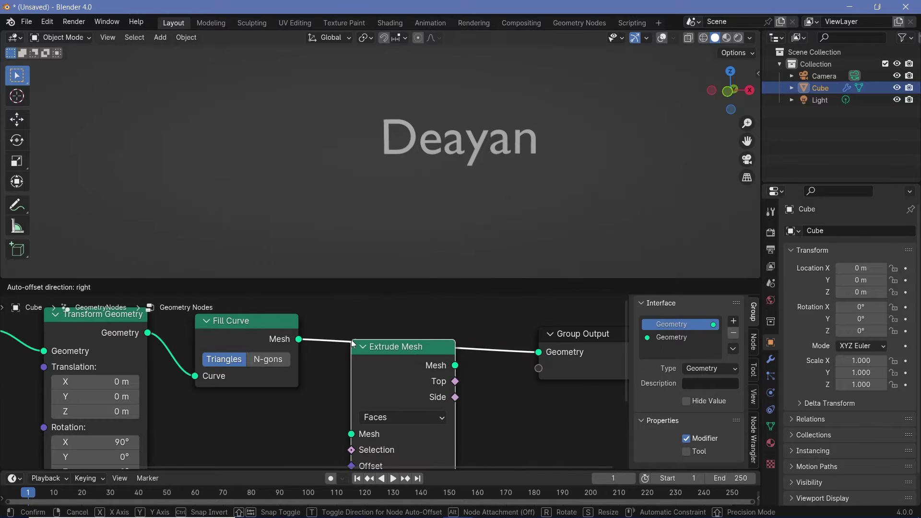
pyautogui.click(410, 385)
# - Set the Extrude Mesh node's Offset Scale to 0.170
pyautogui.moveTo(410, 156); pyautogui.dragTo(334, 175, button='middle')
pyautogui.scroll(3, 384, 180)
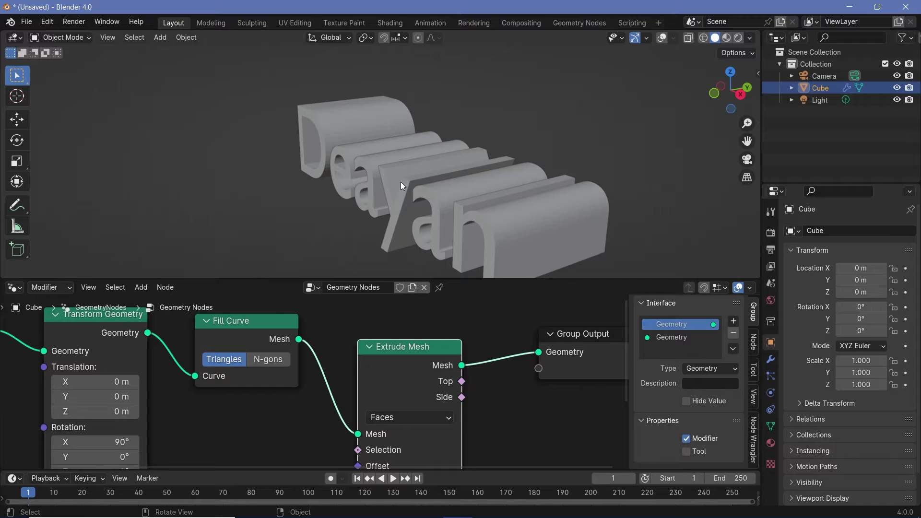
pyautogui.moveTo(401, 183); pyautogui.dragTo(398, 176, button='middle')
pyautogui.moveTo(406, 446); pyautogui.dragTo(396, 393, button='middle')
pyautogui.keyDown('shift'); pyautogui.moveTo(397, 429); pyautogui.dragTo(368, 428); pyautogui.keyUp('shift')
pyautogui.moveTo(476, 349); pyautogui.dragTo(459, 385, button='middle')
pyautogui.scroll(1, 369, 337)
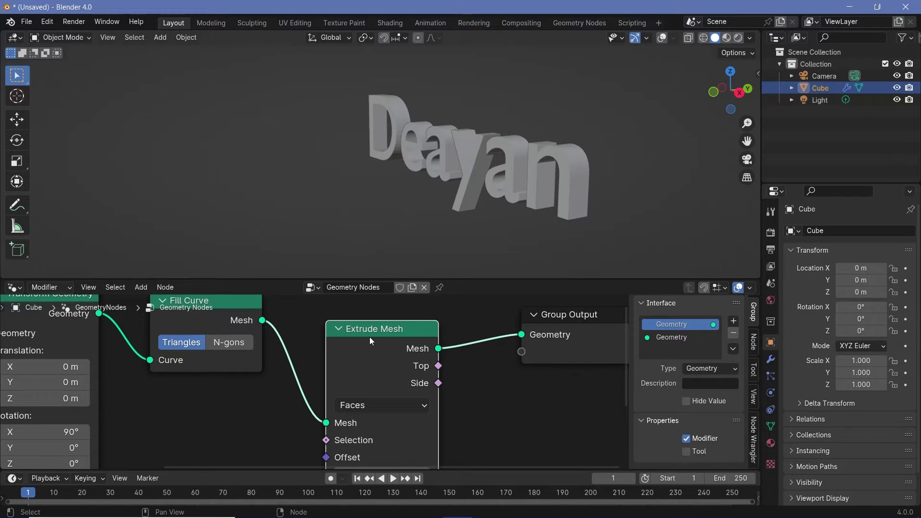
# - Inspect the back of the extruded text and disable Individual on the Extrude Mesh node
pyautogui.moveTo(556, 182); pyautogui.dragTo(458, 183, button='middle')
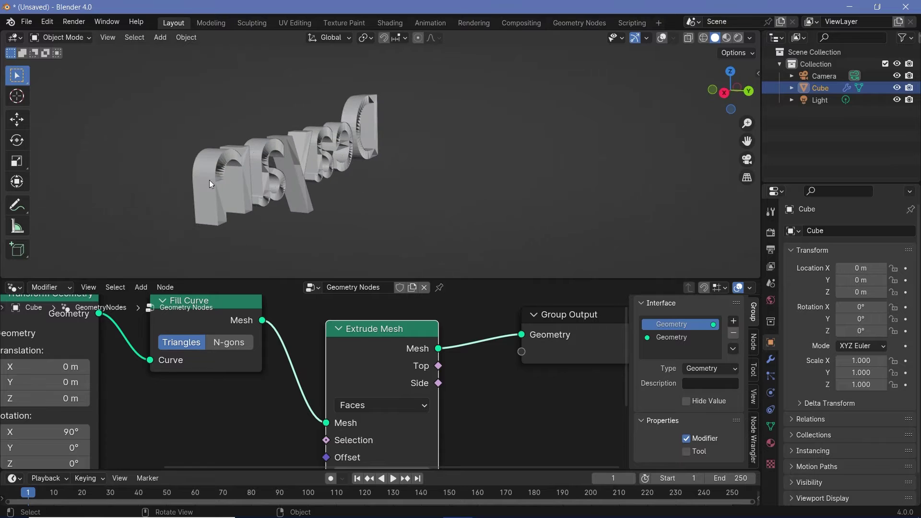
pyautogui.moveTo(243, 168); pyautogui.dragTo(221, 157, button='middle')
pyautogui.moveTo(331, 413); pyautogui.dragTo(323, 380, button='middle')
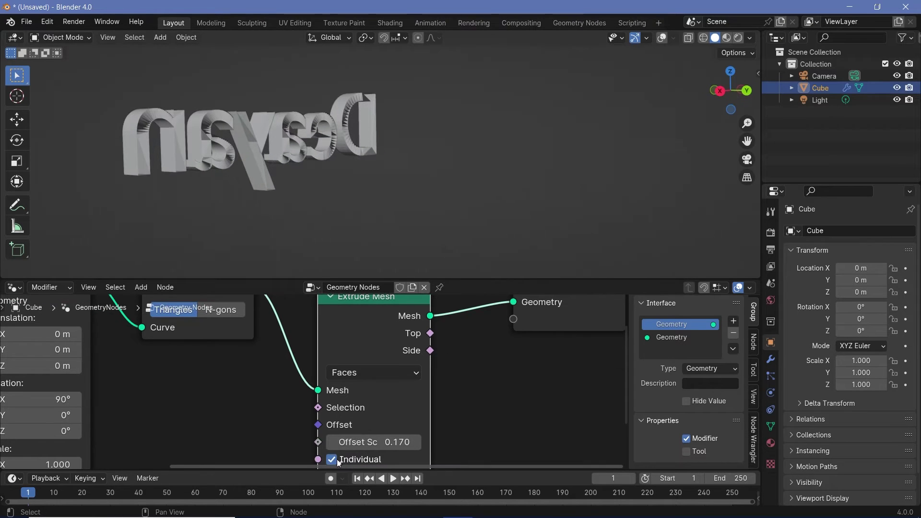
# - Make room before Group Output and insert a Join Geometry node after Extrude Mesh
pyautogui.moveTo(385, 319); pyautogui.dragTo(315, 363, button='middle')
pyautogui.moveTo(516, 348); pyautogui.dragTo(612, 341)
pyautogui.moveTo(329, 343); pyautogui.dragTo(308, 358)
pyautogui.hotkey('shift', 'a')
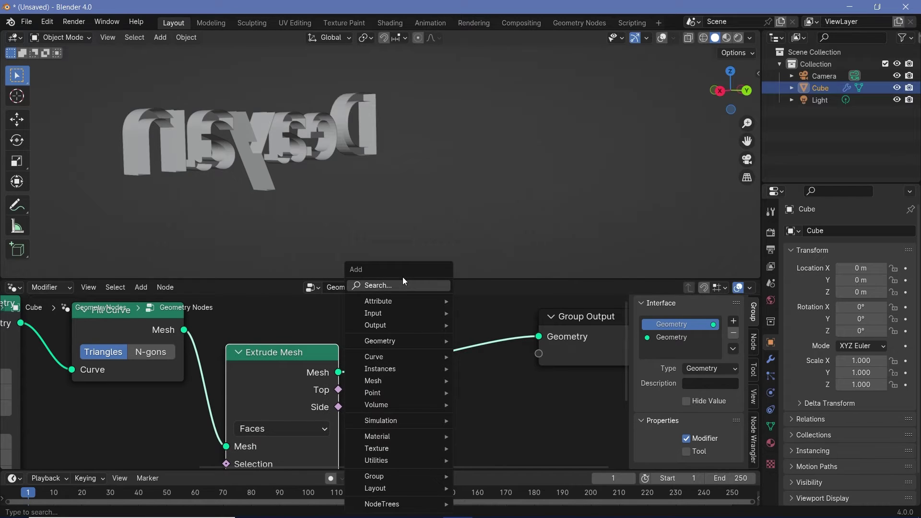
pyautogui.click(403, 284)
pyautogui.write('join')
pyautogui.click(470, 316)
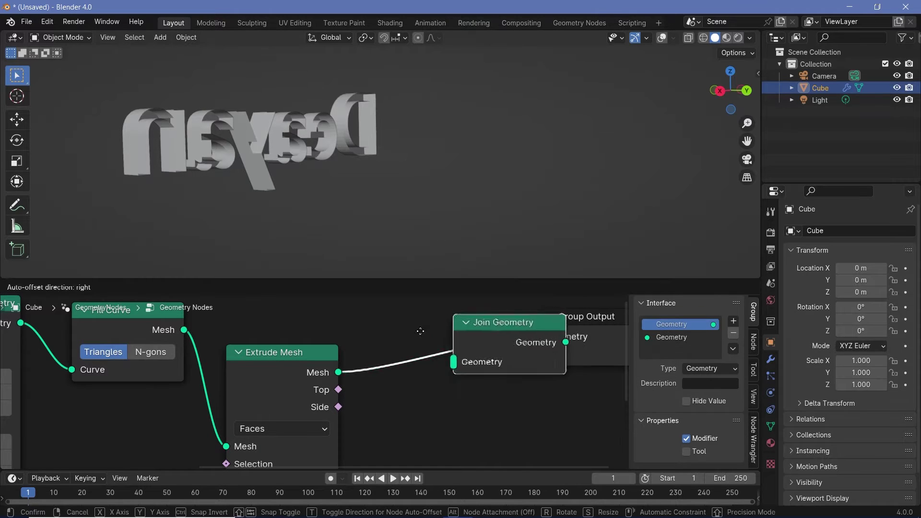
pyautogui.click(392, 337)
# - Connect Fill Curve's Mesh output to Join Geometry as well, and move Extrude Mesh lower to separate the links
pyautogui.moveTo(392, 337); pyautogui.dragTo(391, 362, button='middle')
pyautogui.click(184, 355)
pyautogui.moveTo(184, 355); pyautogui.dragTo(417, 407)
pyautogui.moveTo(307, 379); pyautogui.dragTo(309, 388)
pyautogui.moveTo(246, 173); pyautogui.dragTo(224, 151, button='middle')
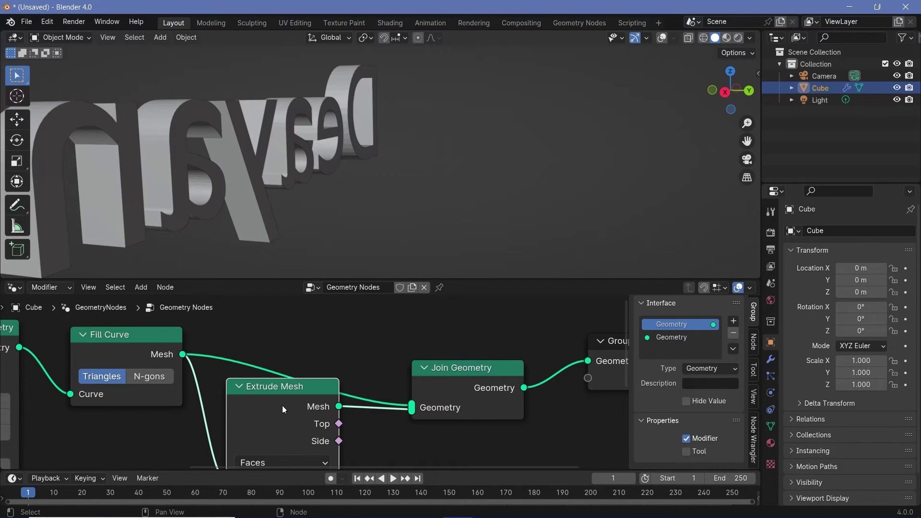
pyautogui.moveTo(282, 404); pyautogui.dragTo(294, 440)
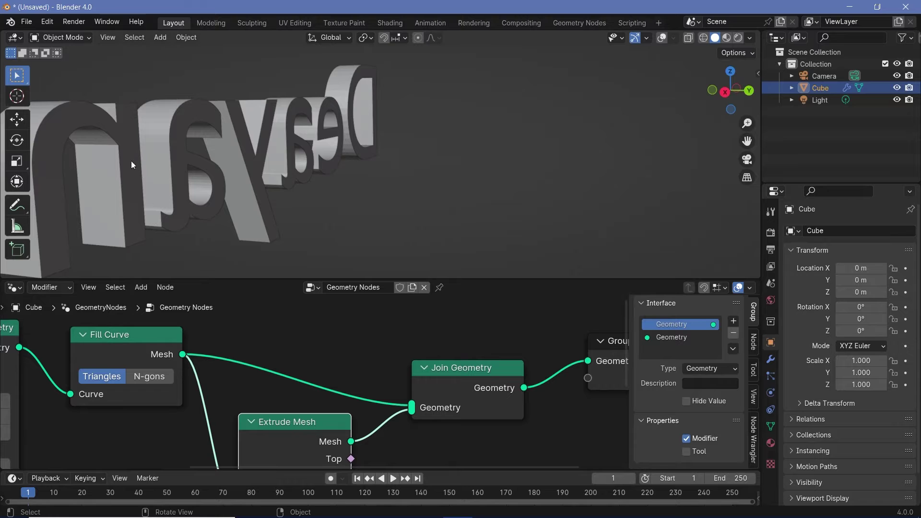
# - Insert a Flip Faces node on the link between Fill Curve and Join Geometry, and check the text from the front
pyautogui.hotkey('shift', 'a')
pyautogui.click(280, 284)
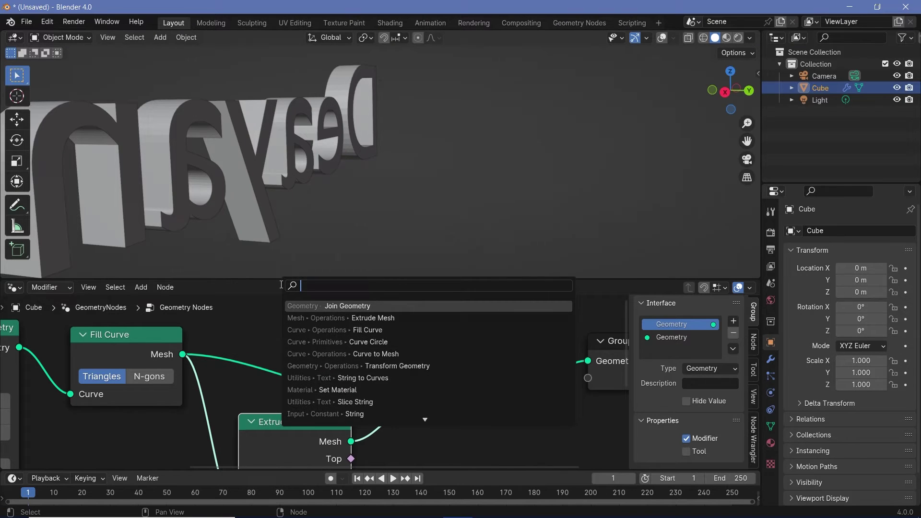
pyautogui.write('flip ds')
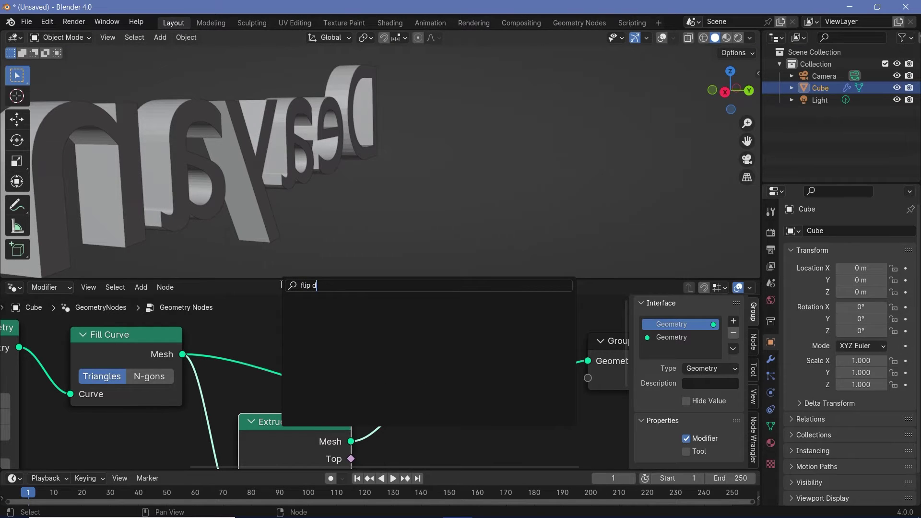
pyautogui.press('BackSpace')
pyautogui.press('Return')
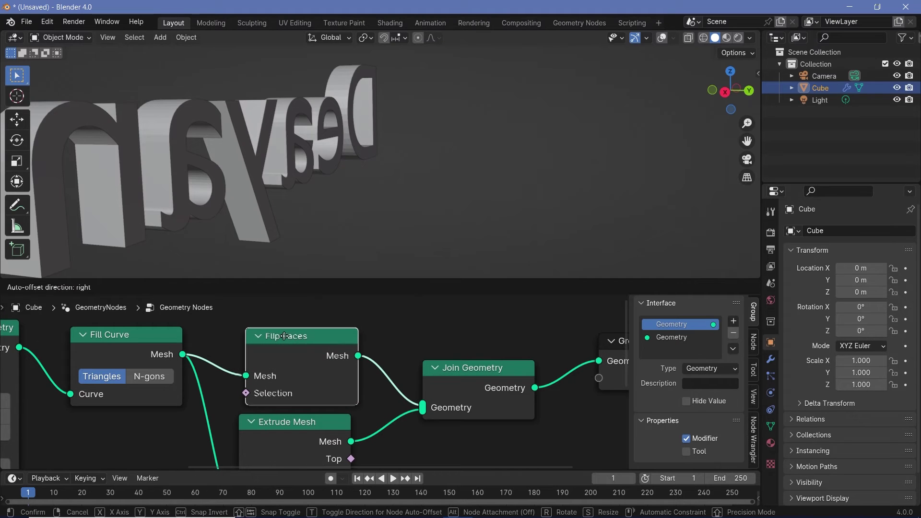
pyautogui.click(285, 336)
pyautogui.scroll(-2, 292, 339)
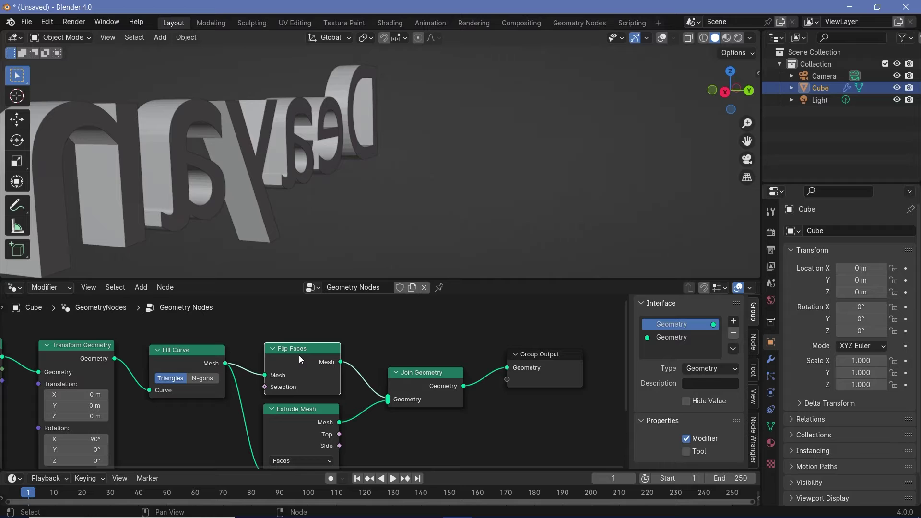
pyautogui.moveTo(317, 226); pyautogui.dragTo(527, 197, button='middle')
pyautogui.keyDown('shift'); pyautogui.moveTo(478, 171); pyautogui.dragTo(302, 183, button='middle'); pyautogui.keyUp('shift')
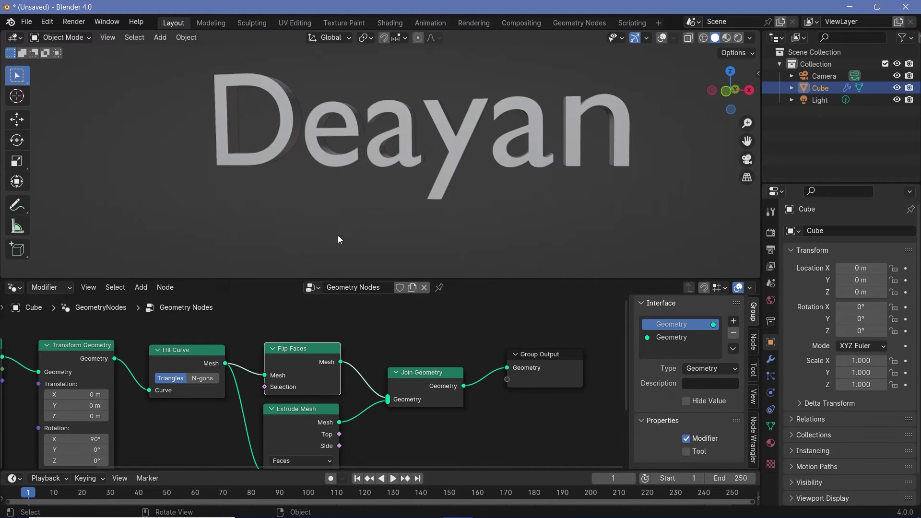
# - Add a String node ahead of String to Curves and set its text to "You're watching"
pyautogui.scroll(-5, 307, 355)
pyautogui.moveTo(89, 406); pyautogui.dragTo(263, 389, button='middle')
pyautogui.scroll(3, 262, 389)
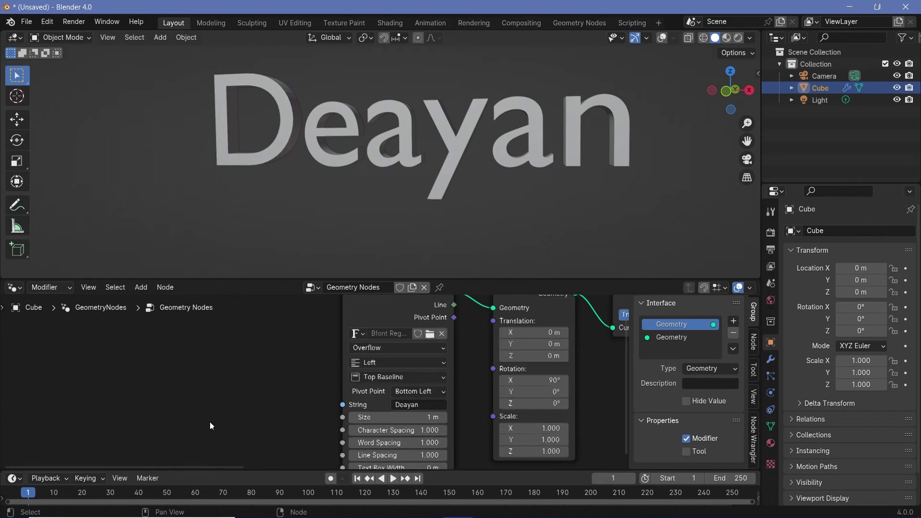
pyautogui.hotkey('shift', 'a')
pyautogui.click(290, 286)
pyautogui.write('string')
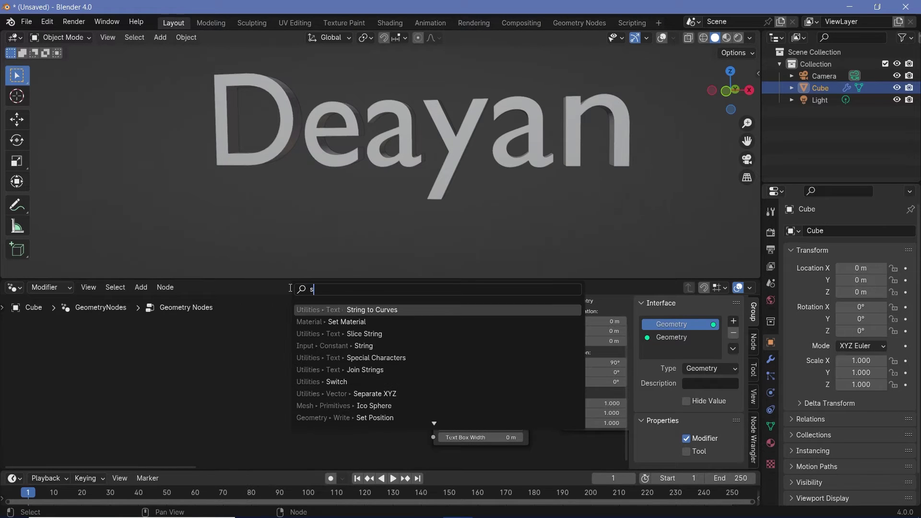
pyautogui.press('Return')
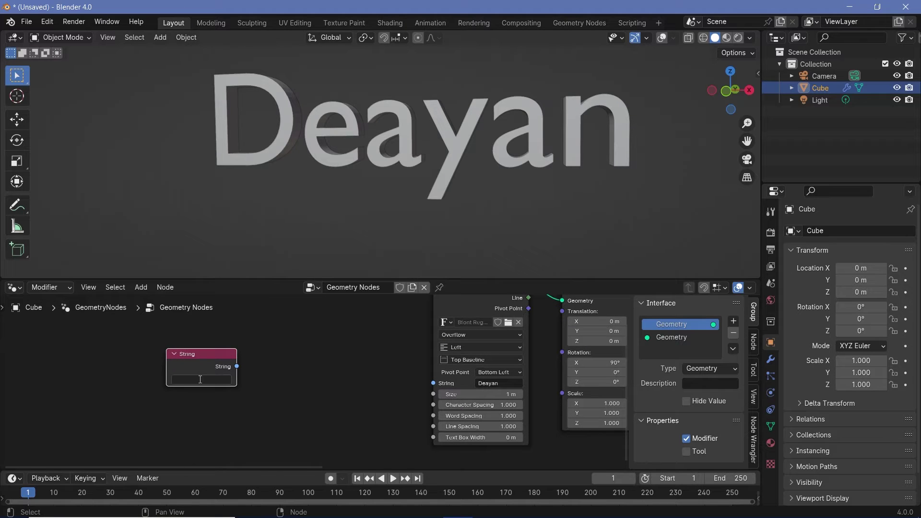
pyautogui.click(197, 379)
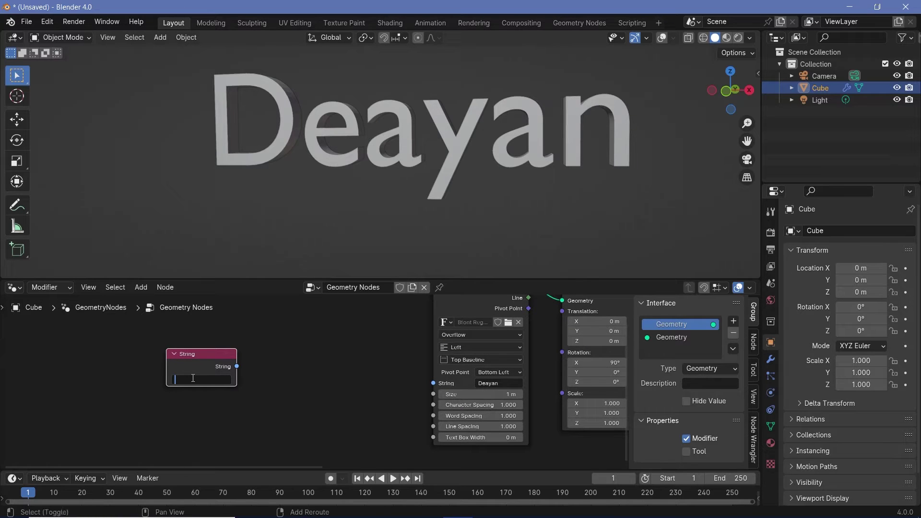
pyautogui.write("You're watching")
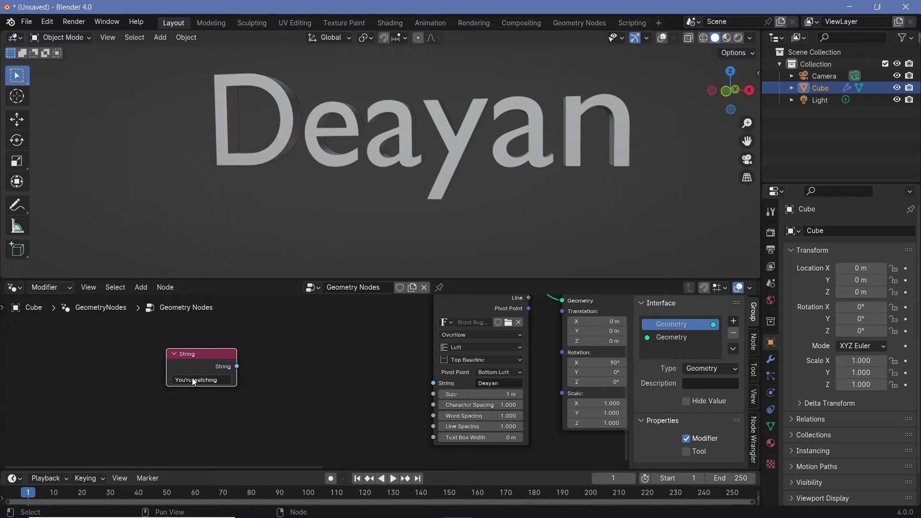
pyautogui.press('Return')
# - Duplicate the String node below the original and set the copy's text to "Deayanstudios"
pyautogui.moveTo(216, 369); pyautogui.dragTo(261, 345, button='middle')
pyautogui.hotkey('shift', 'd')
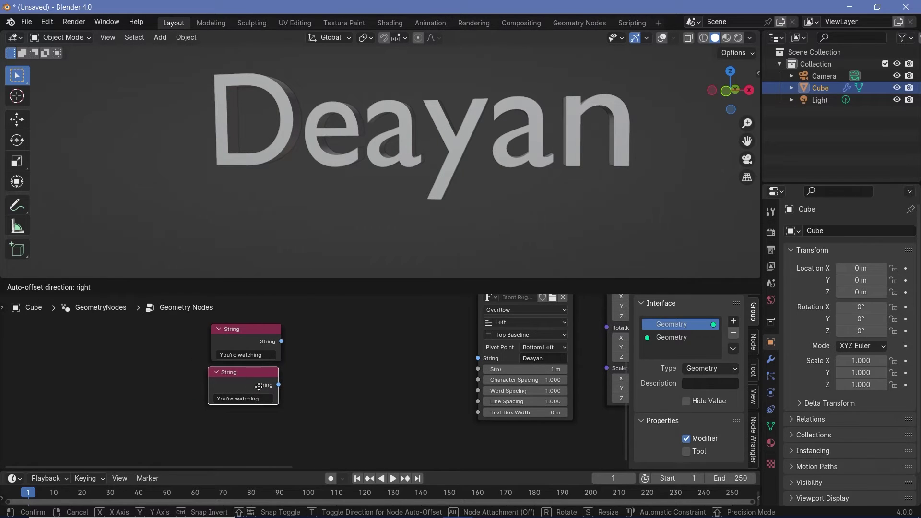
pyautogui.click(263, 386)
pyautogui.click(253, 399)
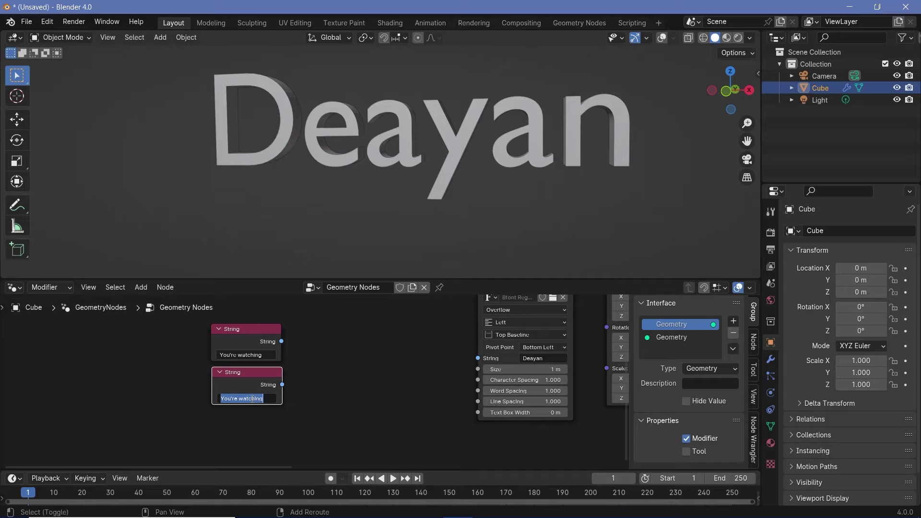
pyautogui.write('Deayanstudios')
pyautogui.press('Return')
pyautogui.hotkey('shift', 'd')
pyautogui.click(238, 444)
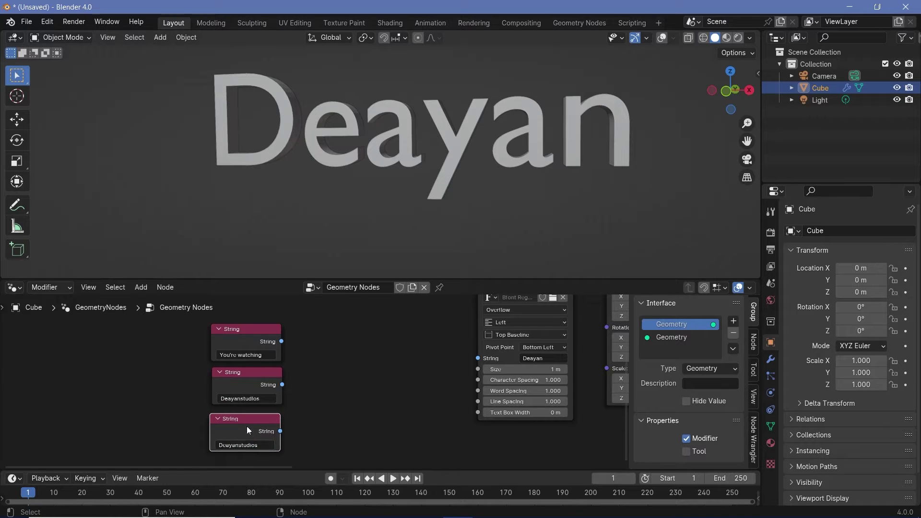
pyautogui.press('x')
# - Add a Join Strings node between the two String nodes and String to Curves
pyautogui.hotkey('shift', 'a')
pyautogui.click(317, 283)
pyautogui.write('join s')
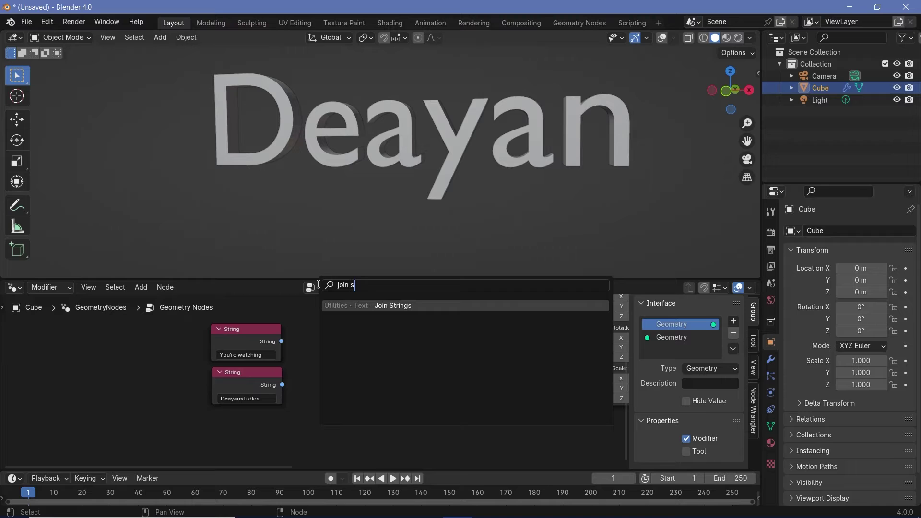
pyautogui.write('tring')
pyautogui.press('Return')
pyautogui.click(328, 340)
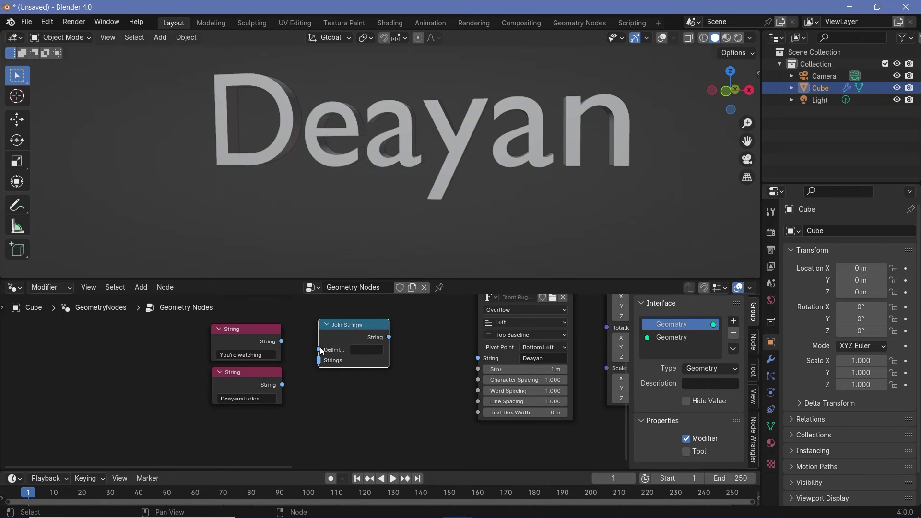
# - Connect both String nodes to Join Strings' Strings input and its output to the String input of String to Curves
pyautogui.moveTo(281, 341); pyautogui.dragTo(329, 356)
pyautogui.moveTo(282, 384); pyautogui.dragTo(329, 358)
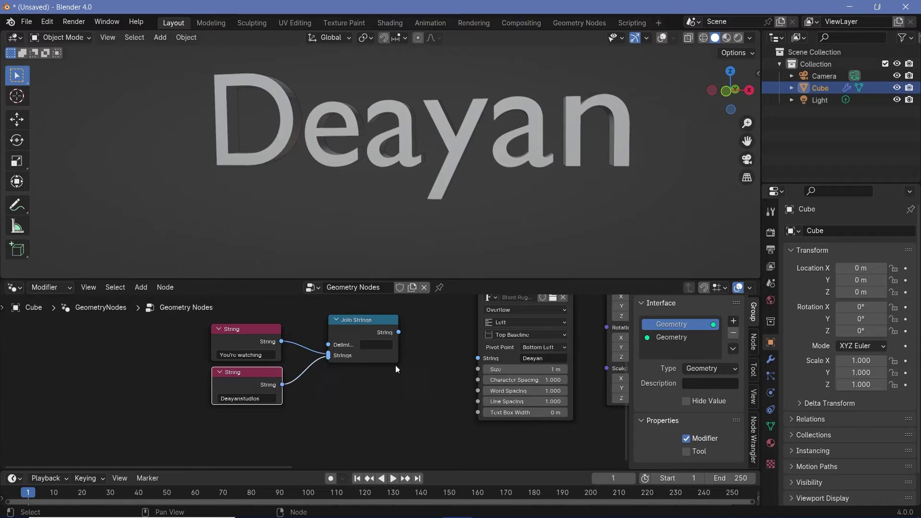
pyautogui.moveTo(399, 334); pyautogui.dragTo(318, 352, button='middle')
pyautogui.moveTo(319, 352); pyautogui.dragTo(397, 377)
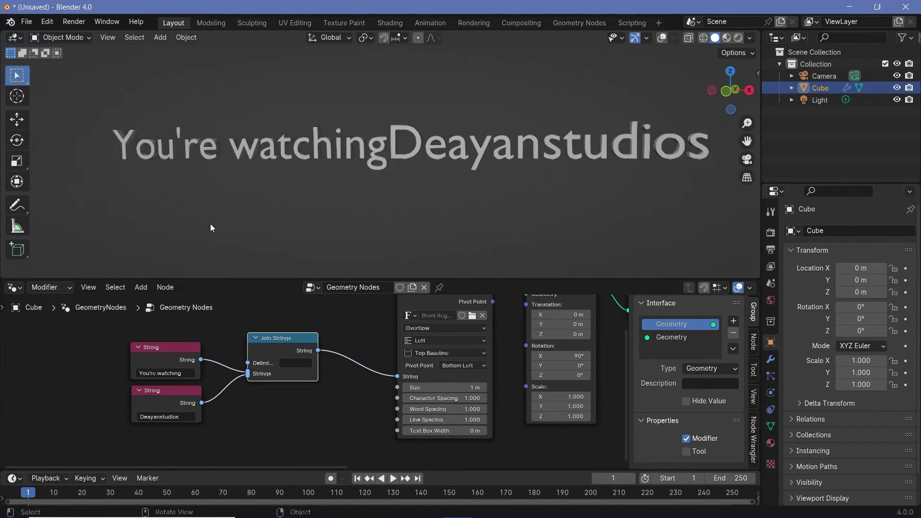
# - Widen the Join Strings node and set its Delimiter to "."
pyautogui.scroll(-2, 216, 225)
pyautogui.scroll(2, 288, 364)
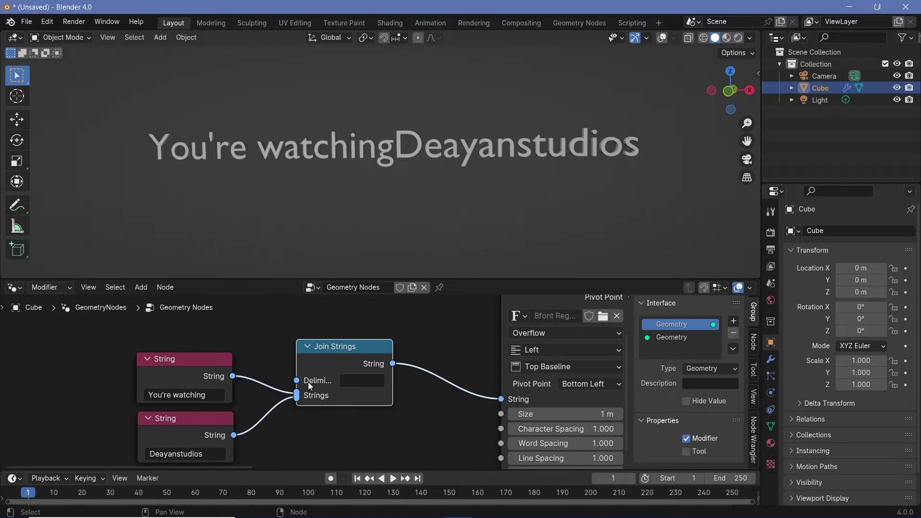
pyautogui.moveTo(296, 365); pyautogui.dragTo(269, 365)
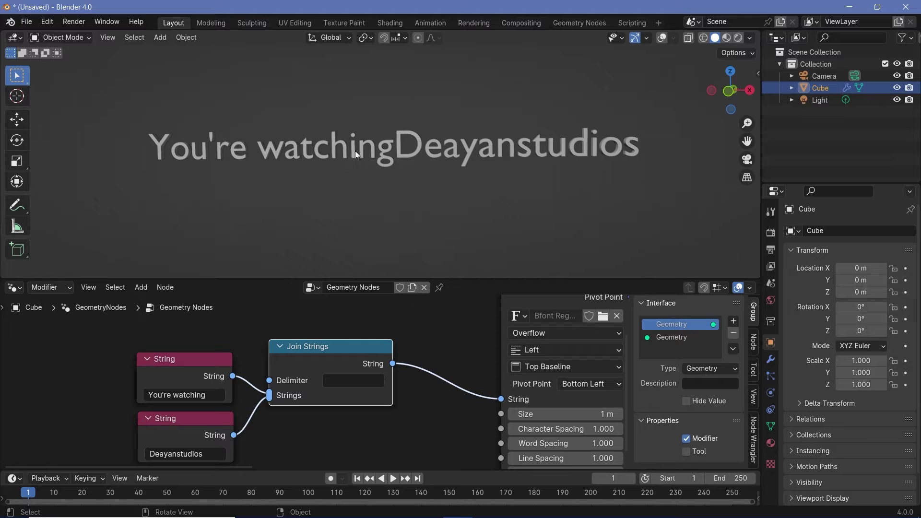
pyautogui.click(168, 417)
pyautogui.click(347, 382)
pyautogui.write('.')
pyautogui.press('Return')
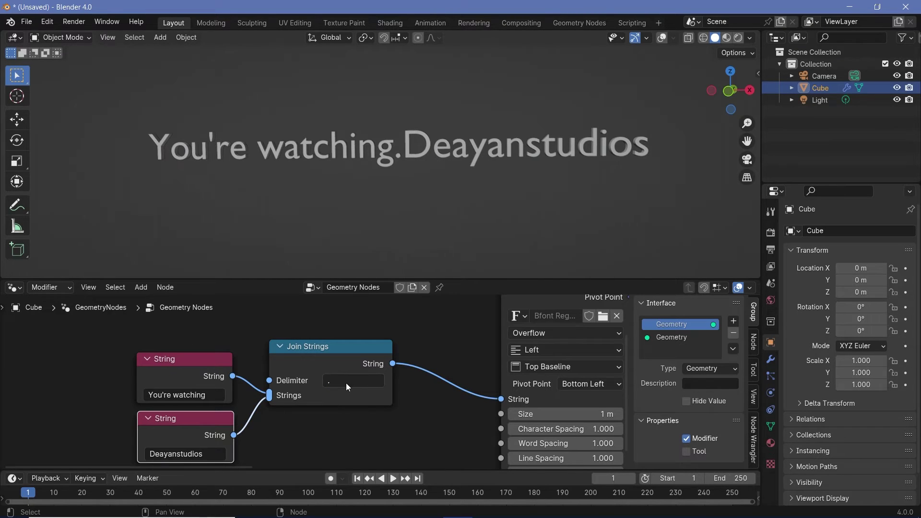
# - Duplicate the "Deayanstudios" String node below itself and connect the copy to Join Strings' Strings input
pyautogui.moveTo(197, 418); pyautogui.dragTo(231, 373, button='middle')
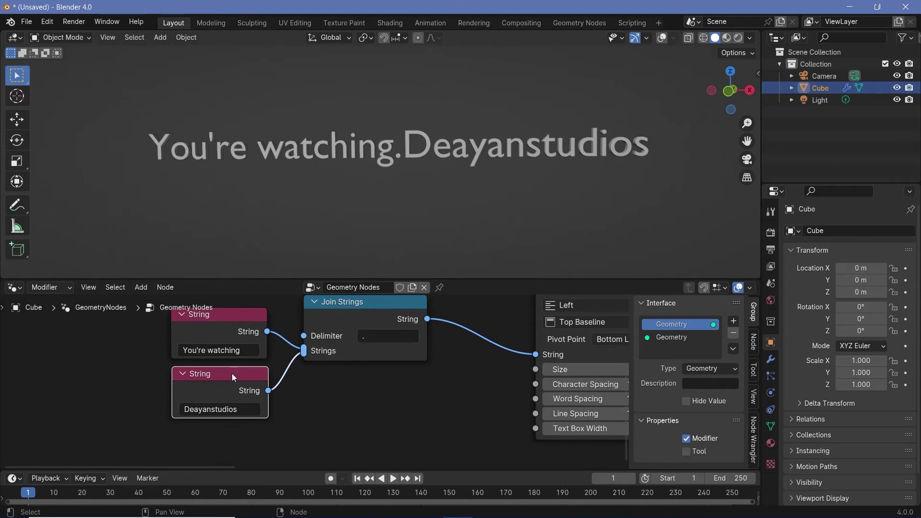
pyautogui.press('g')
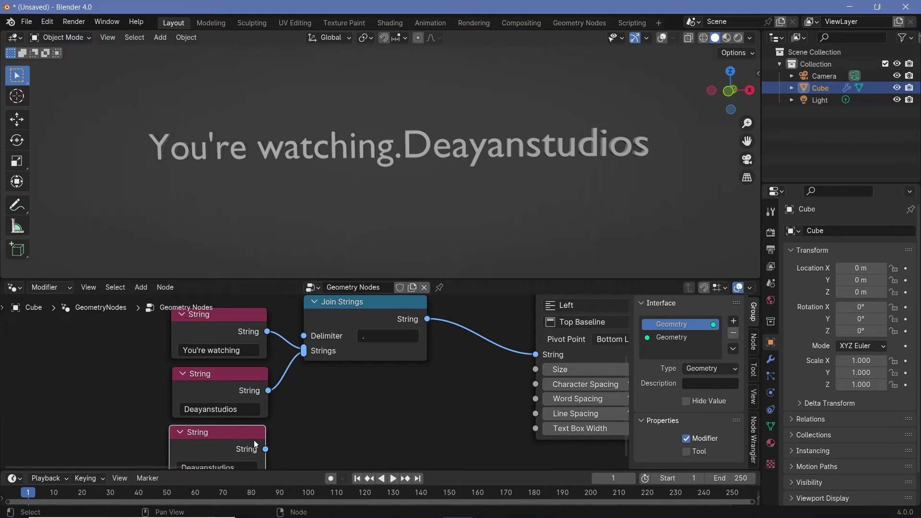
pyautogui.moveTo(265, 449); pyautogui.dragTo(308, 355)
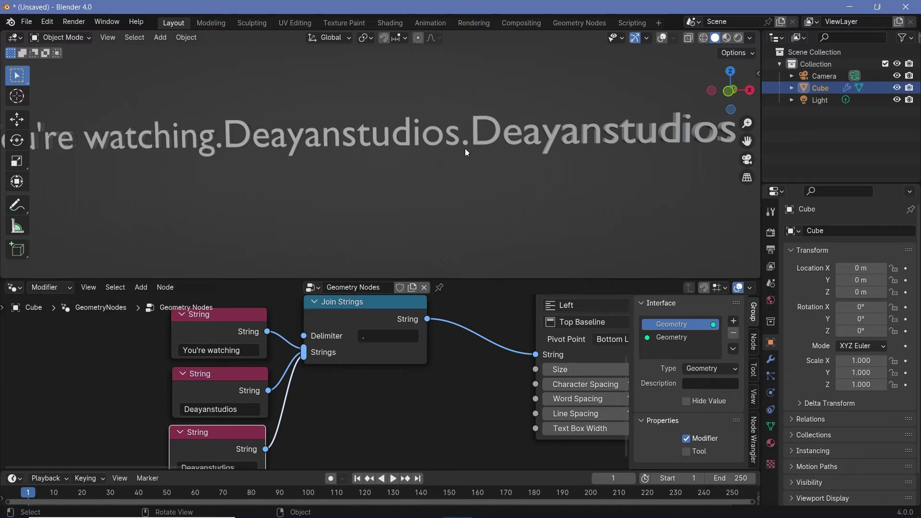
# - Set the Delimiter of Join Strings to "%"
pyautogui.click(389, 335)
pyautogui.write('%')
pyautogui.press('Return')
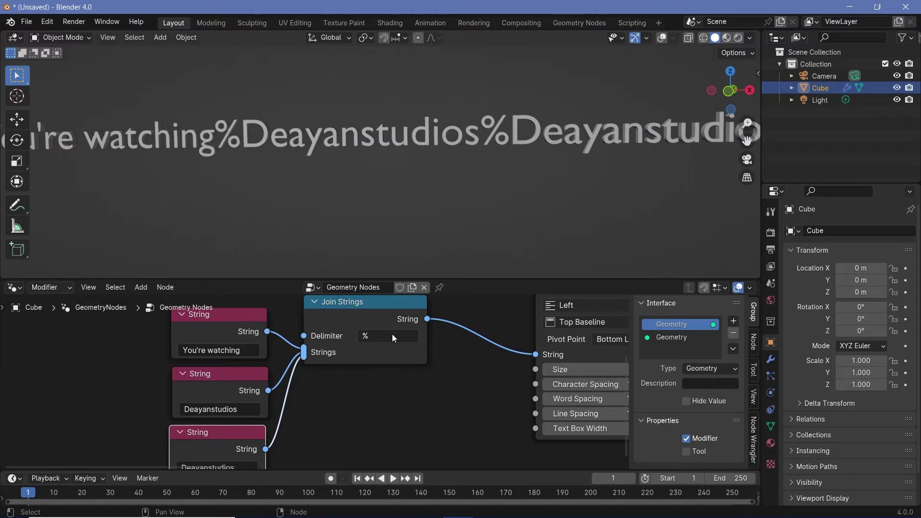
# - Select all three String nodes and move them slightly down and away from Join Strings
pyautogui.scroll(-2, 286, 394)
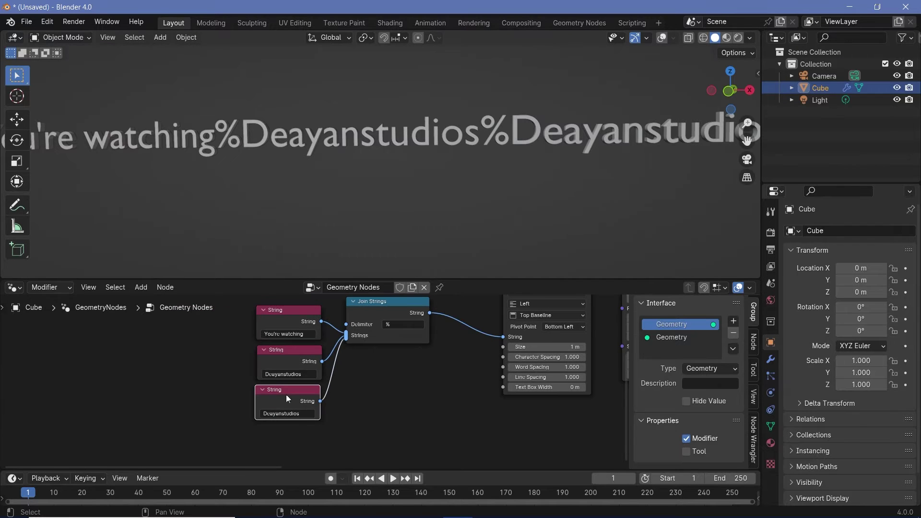
pyautogui.moveTo(218, 318); pyautogui.dragTo(306, 404)
pyautogui.moveTo(302, 324); pyautogui.dragTo(285, 351)
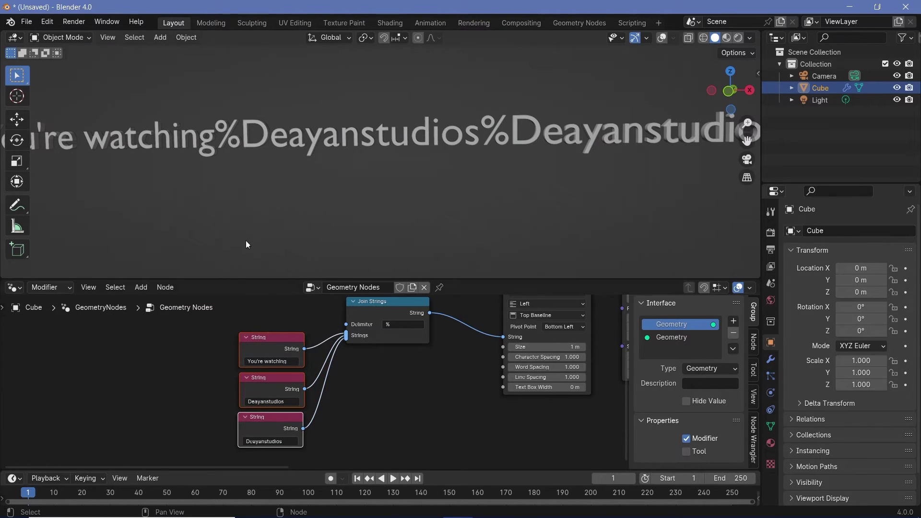
# - Add a Special Characters node above the String nodes and connect its Line Break output to Join Strings' Delimiter
pyautogui.hotkey('shift', 'a')
pyautogui.write('s')
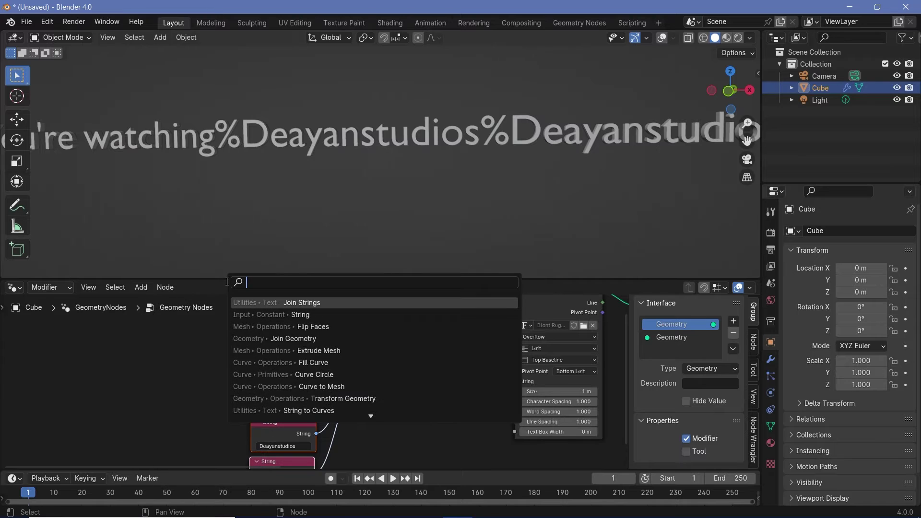
pyautogui.write('pec')
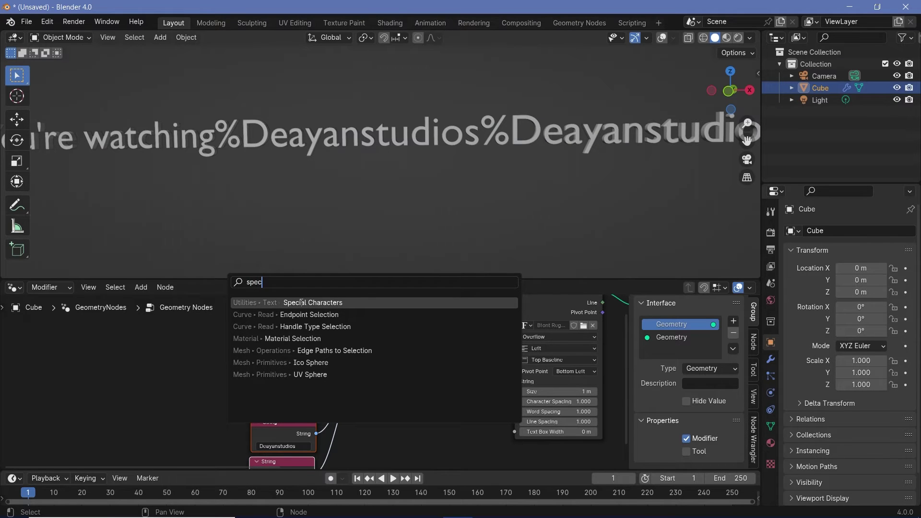
pyautogui.click(307, 302)
pyautogui.moveTo(321, 358); pyautogui.dragTo(358, 369)
pyautogui.scroll(-3, 246, 211)
pyautogui.keyDown('shift'); pyautogui.moveTo(246, 211); pyautogui.dragTo(327, 198, button='middle'); pyautogui.keyUp('shift')
pyautogui.scroll(3, 327, 198)
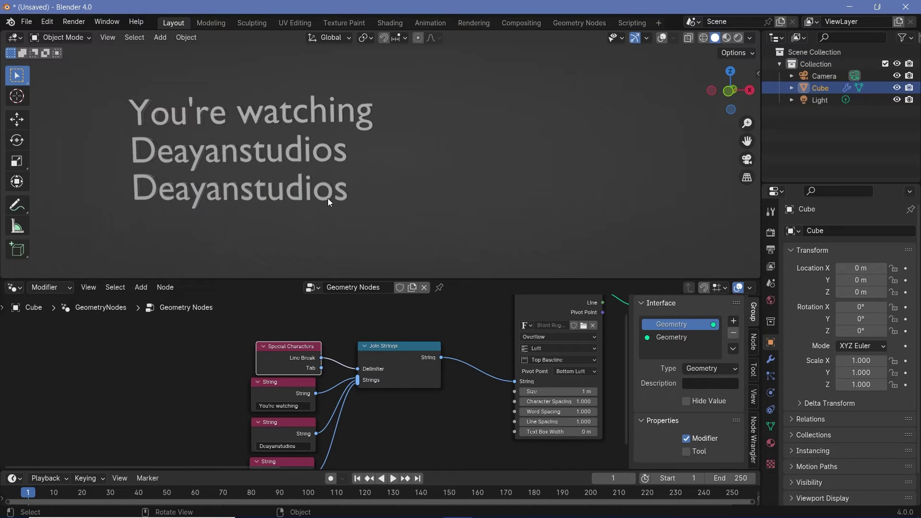
# - Set the text of the third String node to "Right now"
pyautogui.scroll(3, 345, 394)
pyautogui.click(355, 443)
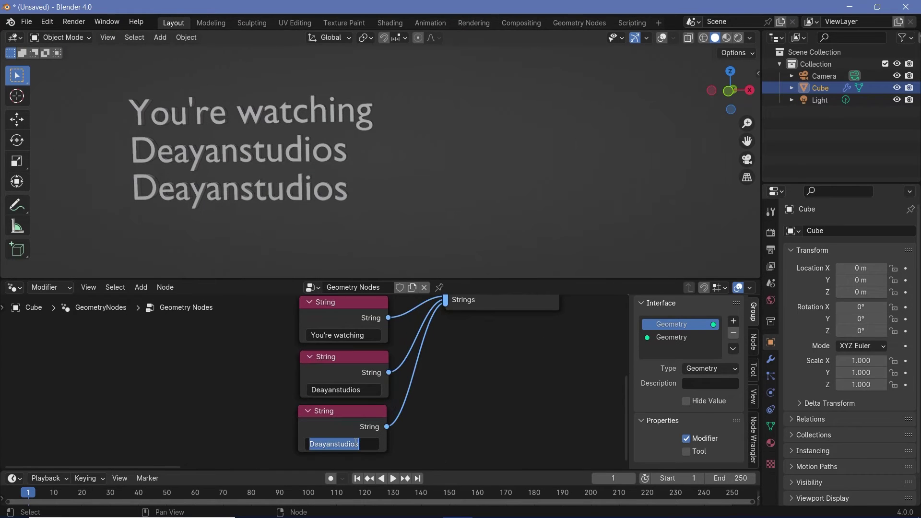
pyautogui.write('Right now')
pyautogui.press('Return')
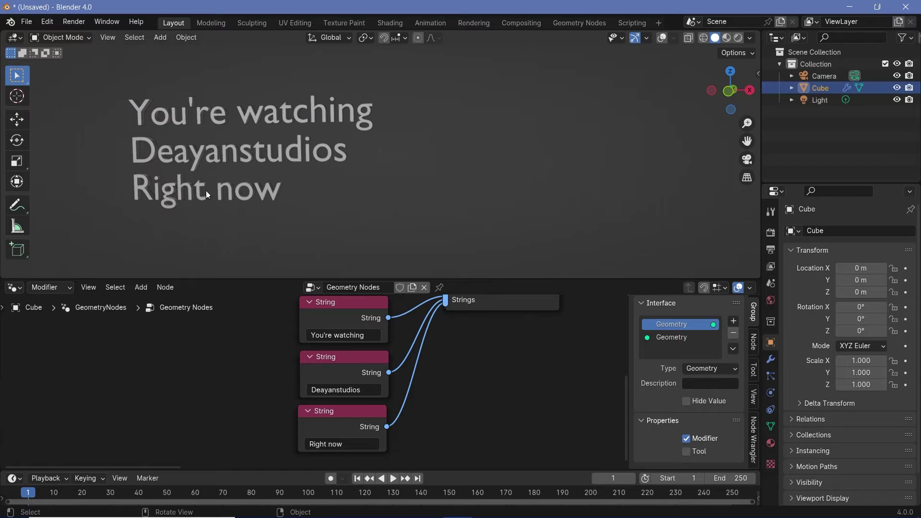
pyautogui.scroll(2, 293, 187)
pyautogui.scroll(-3, 413, 393)
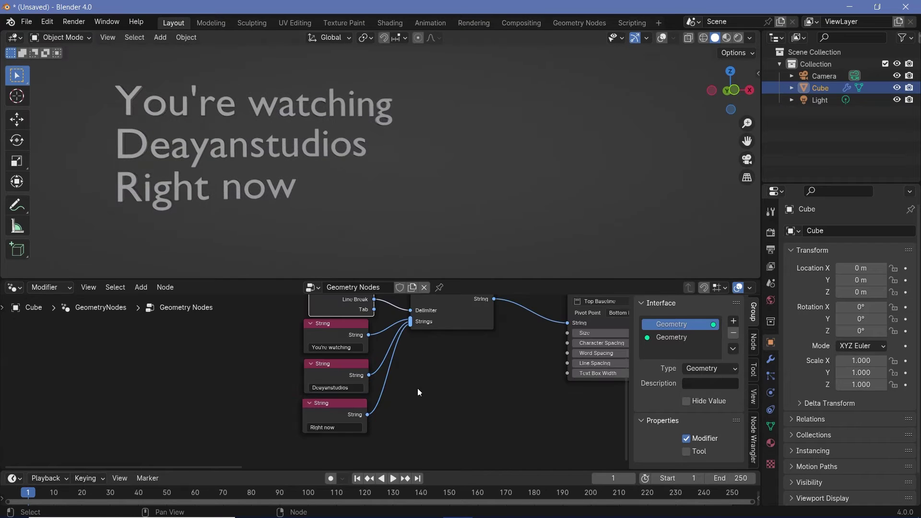
# - Search the Windows fonts folder for "answer" and load Answer Regular as the font of String to Curves
pyautogui.moveTo(400, 409); pyautogui.dragTo(287, 362, button='middle')
pyautogui.click(198, 378)
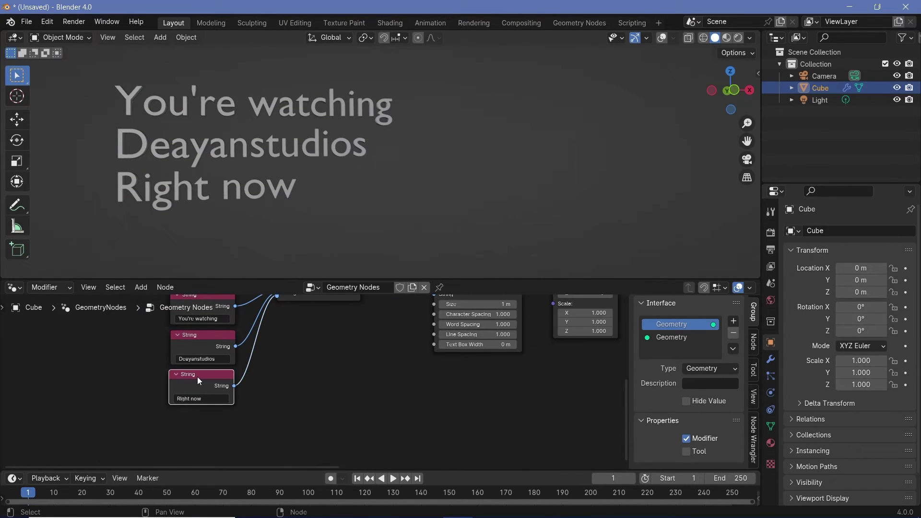
pyautogui.moveTo(379, 364); pyautogui.dragTo(274, 442, button='middle')
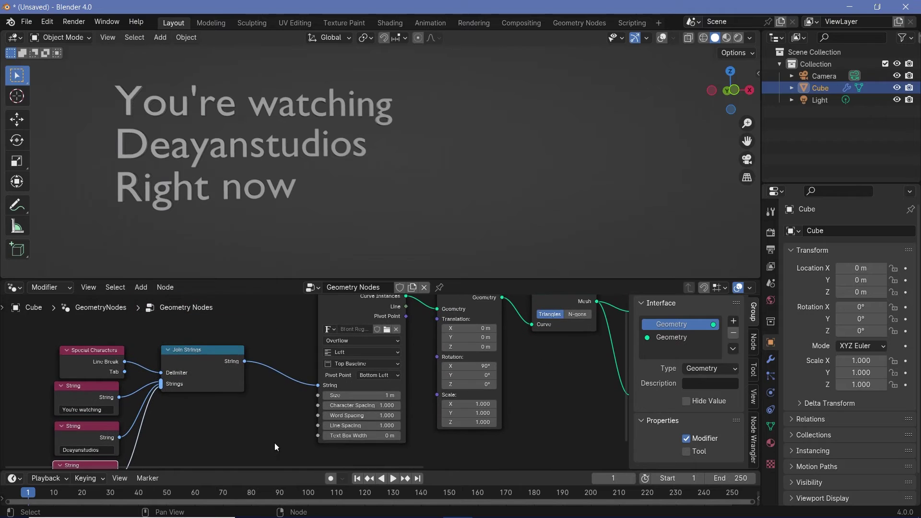
pyautogui.scroll(2, 321, 346)
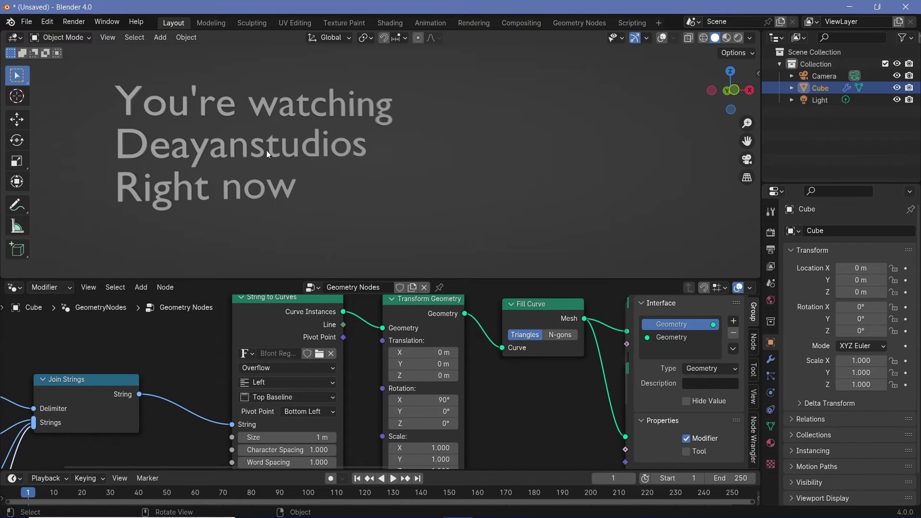
pyautogui.click(319, 355)
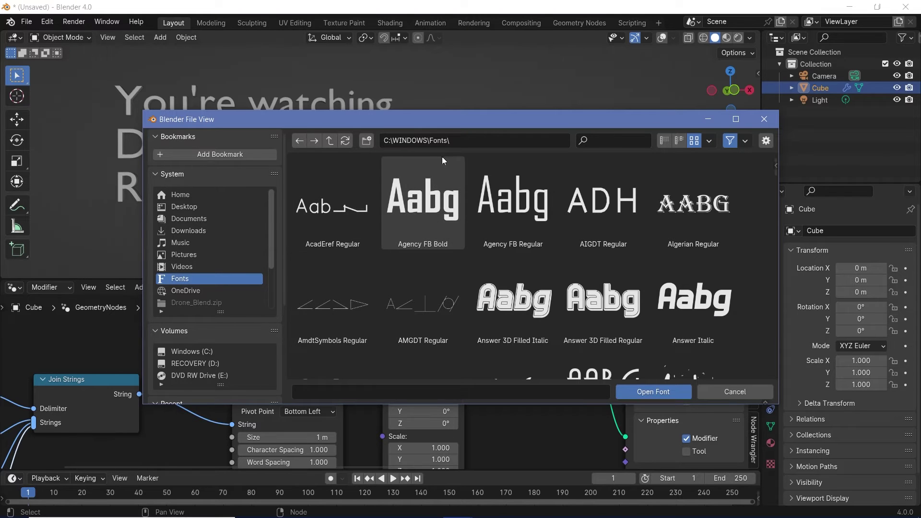
pyautogui.scroll(-4, 598, 223)
pyautogui.scroll(-15, 556, 268)
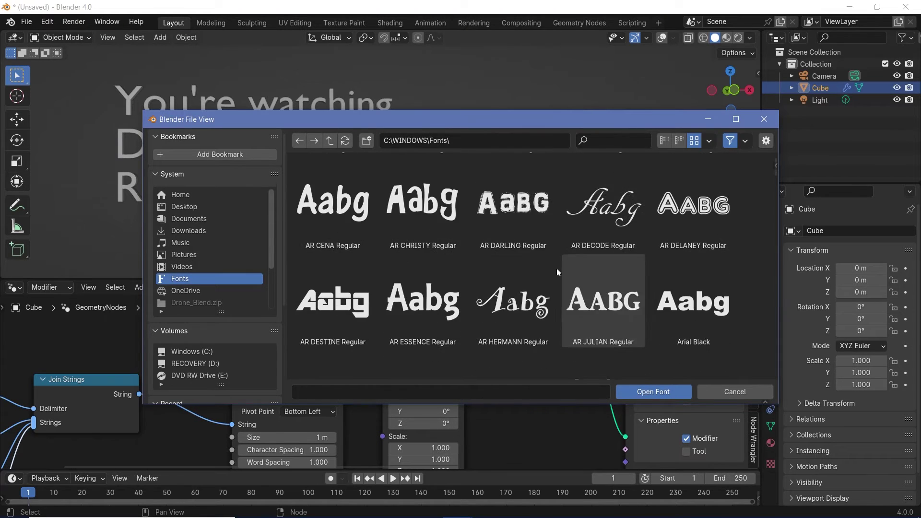
pyautogui.write('answer')
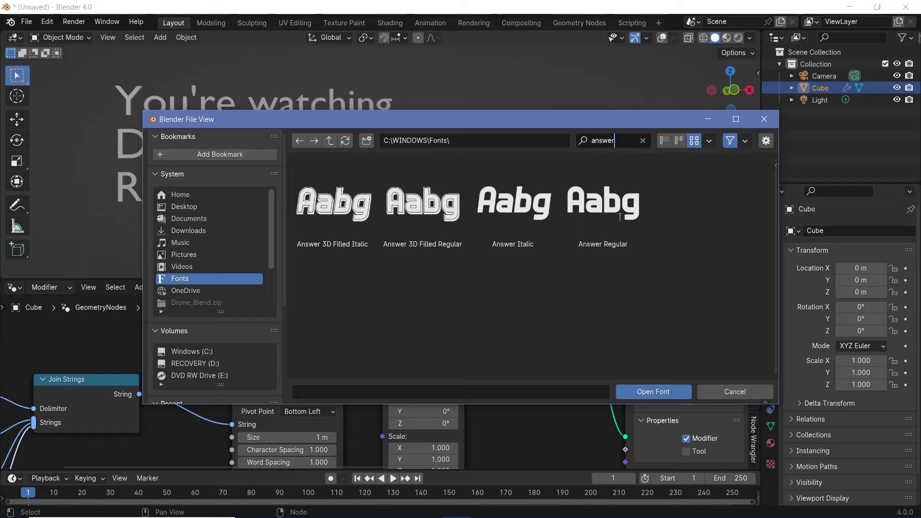
pyautogui.click(616, 205)
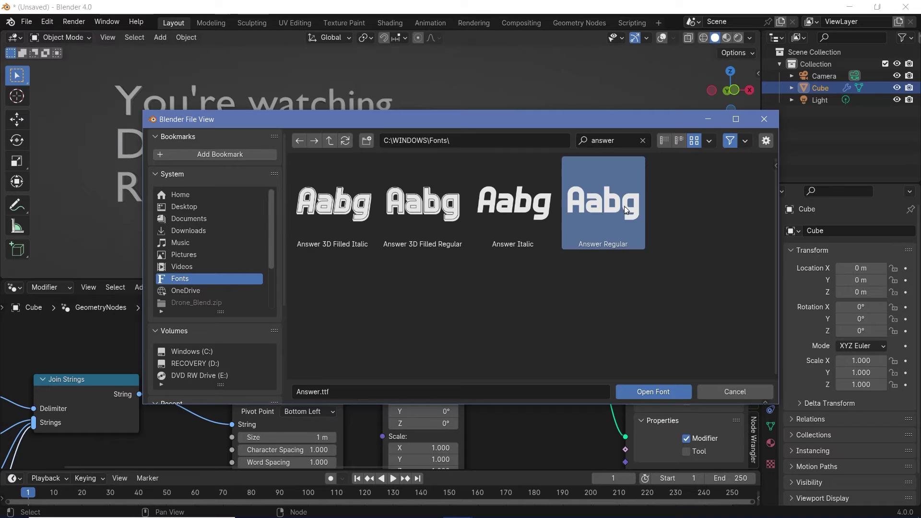
pyautogui.doubleClick(576, 195)
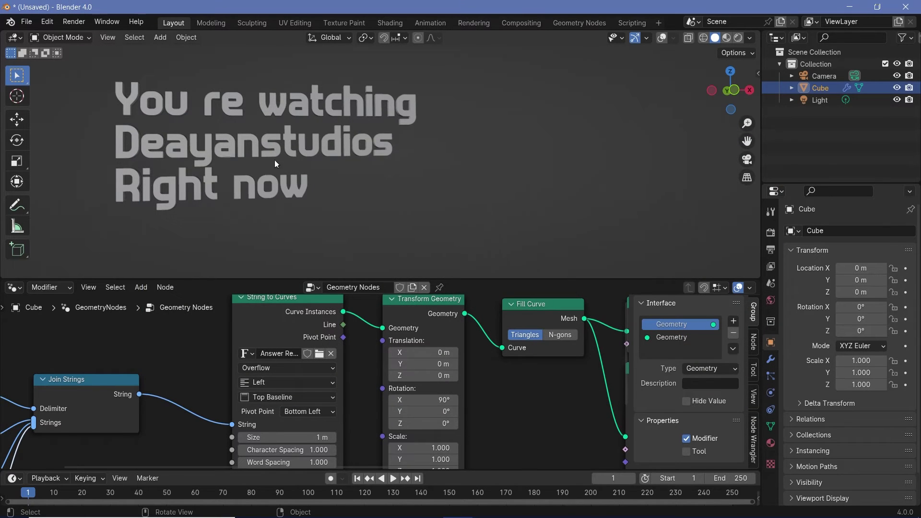
# - Search the fonts for "arial" and load Arial Black as the font of String to Curves
pyautogui.click(319, 354)
pyautogui.click(598, 141)
pyautogui.write('arial')
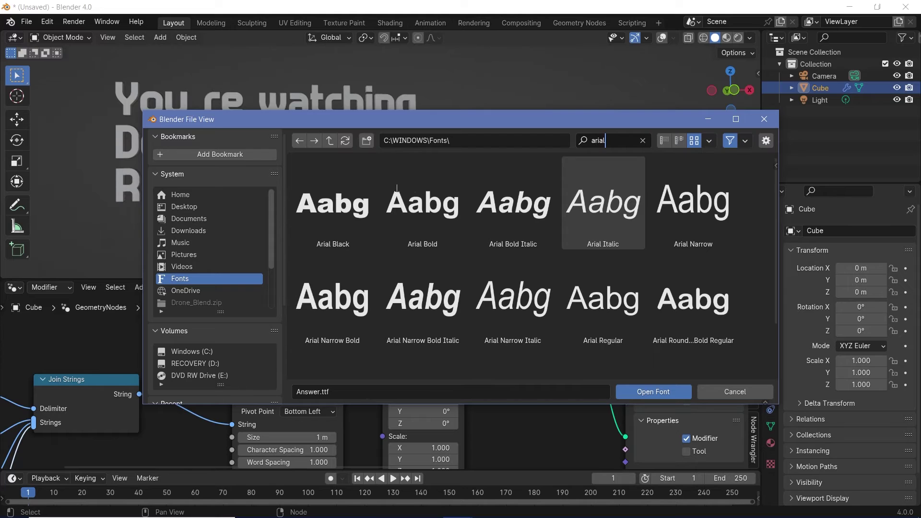
pyautogui.doubleClick(355, 225)
pyautogui.scroll(1, 323, 391)
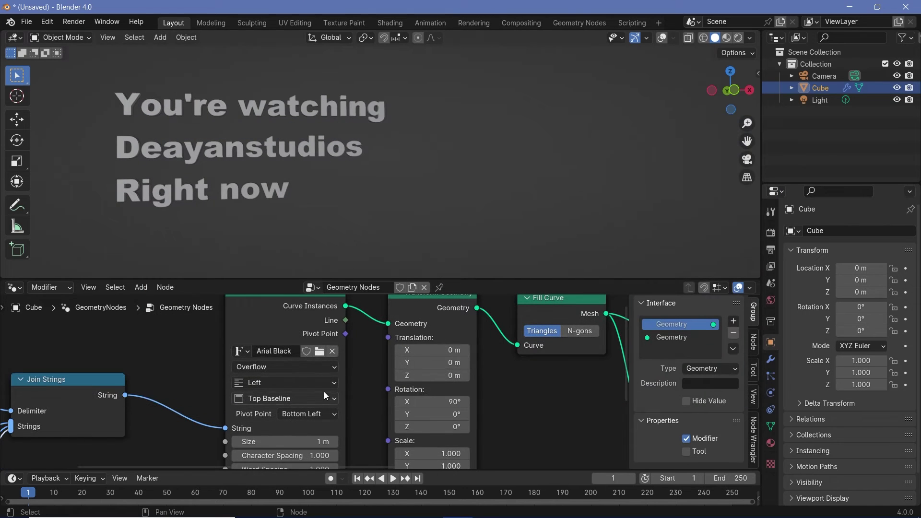
# - Set the horizontal alignment of String to Curves to Center
pyautogui.click(289, 382)
pyautogui.click(287, 425)
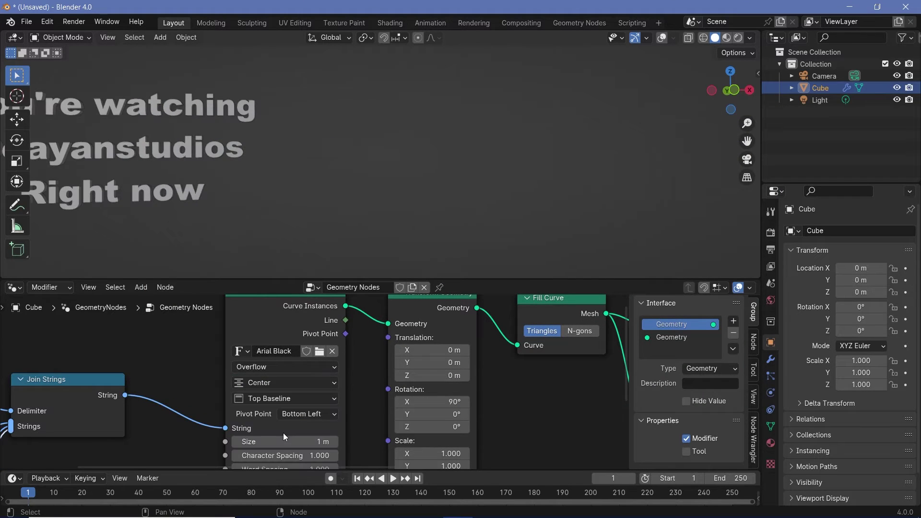
pyautogui.keyDown('shift'); pyautogui.moveTo(262, 203); pyautogui.dragTo(487, 197, button='middle'); pyautogui.keyUp('shift')
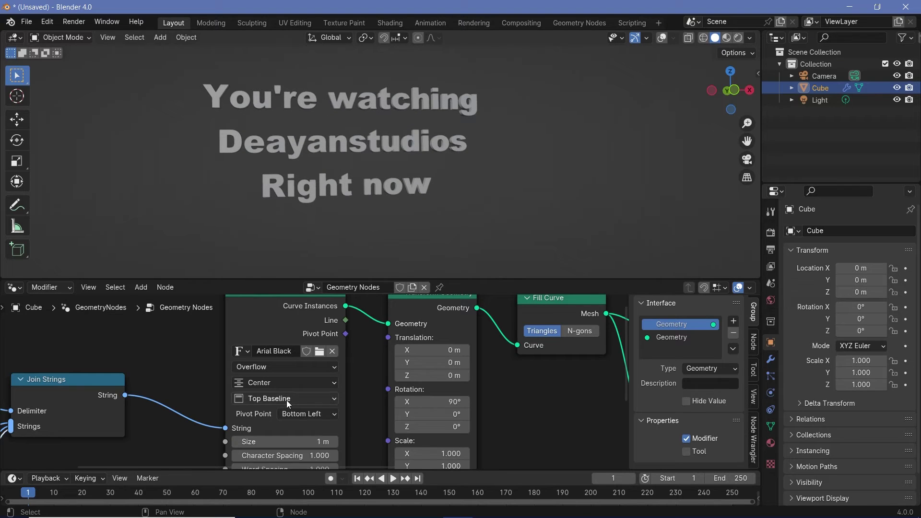
# - Show the viewport overlays and set the vertical alignment of String to Curves to Middle
pyautogui.click(662, 38)
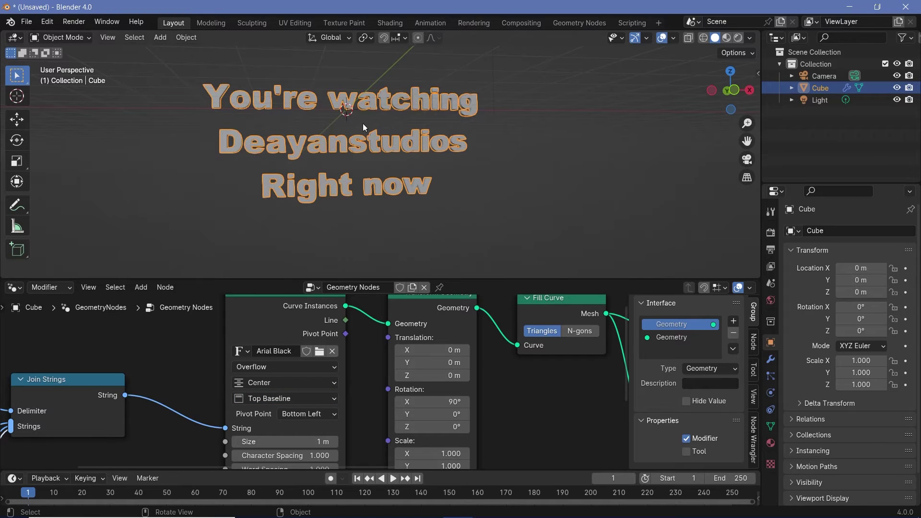
pyautogui.keyDown('shift'); pyautogui.moveTo(362, 123); pyautogui.dragTo(356, 129, button='middle'); pyautogui.keyUp('shift')
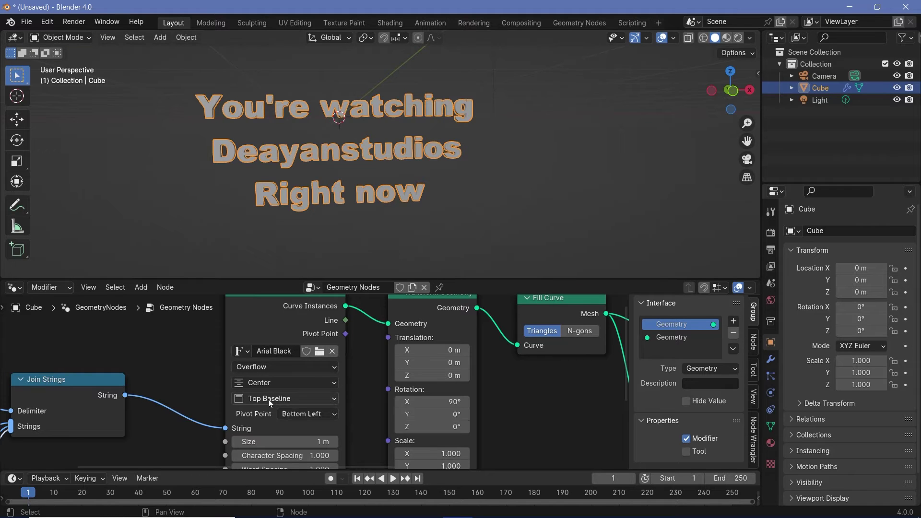
pyautogui.click(296, 398)
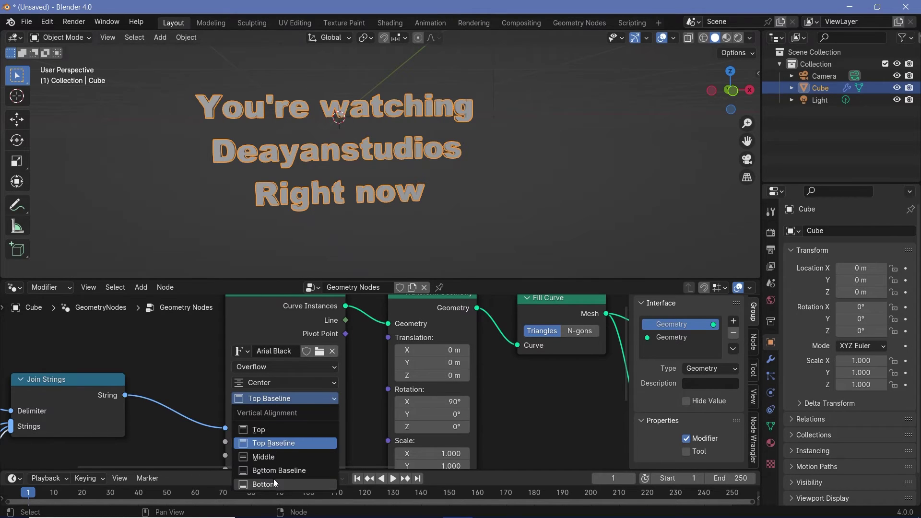
pyautogui.click(274, 458)
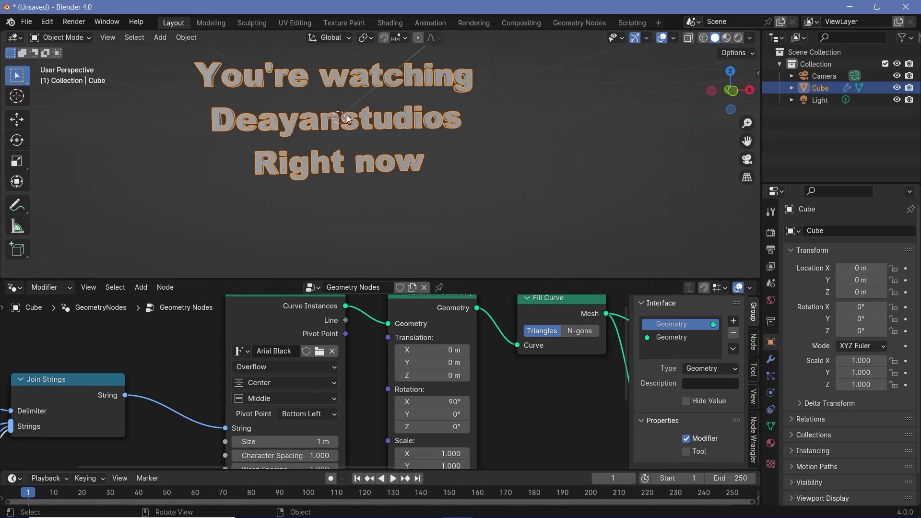
# - Change the vertical alignment of String to Curves to Bottom Baseline
pyautogui.click(283, 398)
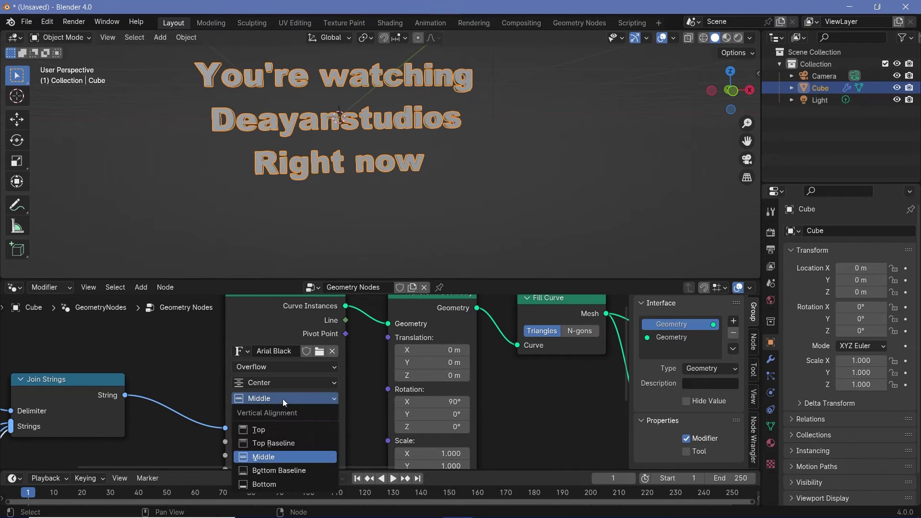
pyautogui.click(258, 471)
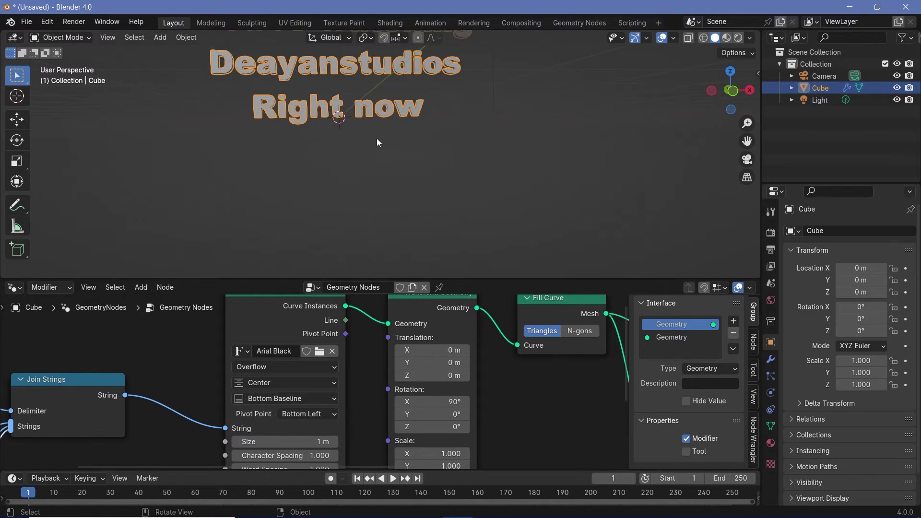
pyautogui.keyDown('shift'); pyautogui.moveTo(377, 139); pyautogui.dragTo(368, 203, button='middle'); pyautogui.keyUp('shift')
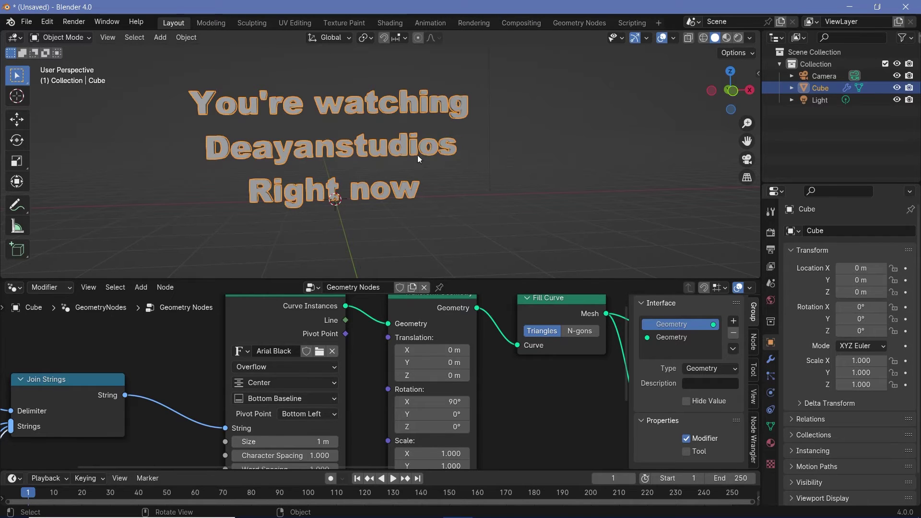
# - Set the horizontal alignment of String to Curves back to Left
pyautogui.click(300, 382)
pyautogui.click(273, 413)
pyautogui.keyDown('shift'); pyautogui.moveTo(401, 201); pyautogui.dragTo(337, 193, button='middle'); pyautogui.keyUp('shift')
# - Move the string input nodes away from String to Curves and insert a Slice String node after Join Strings
pyautogui.scroll(-5, 331, 386)
pyautogui.moveTo(106, 386); pyautogui.dragTo(274, 366, button='middle')
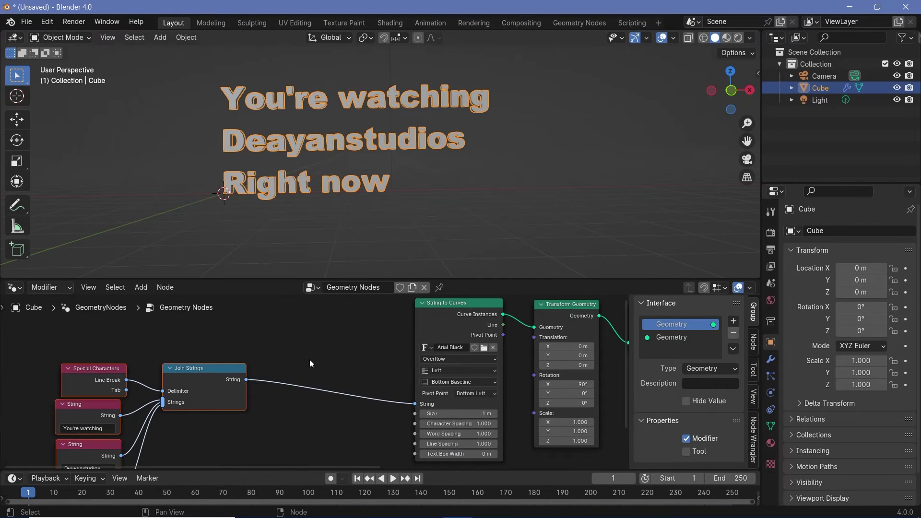
pyautogui.hotkey('shift', 'a')
pyautogui.click(284, 286)
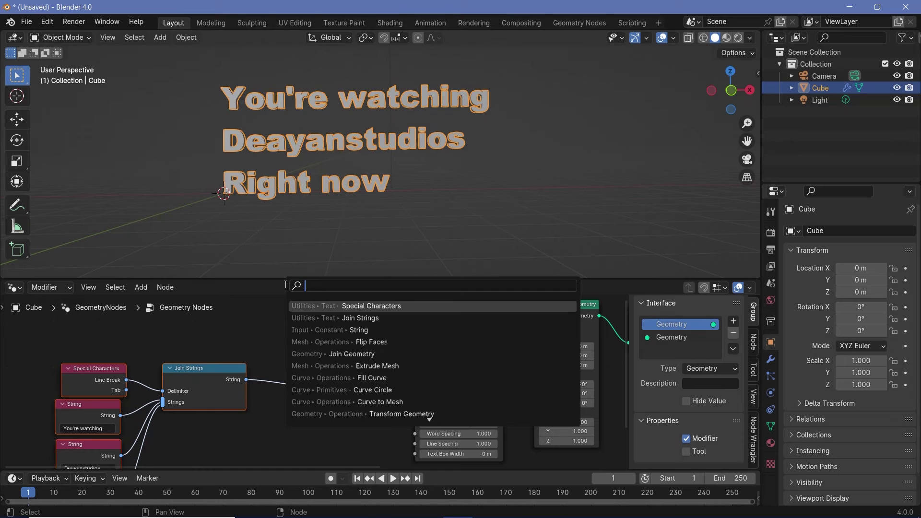
pyautogui.write('slice string')
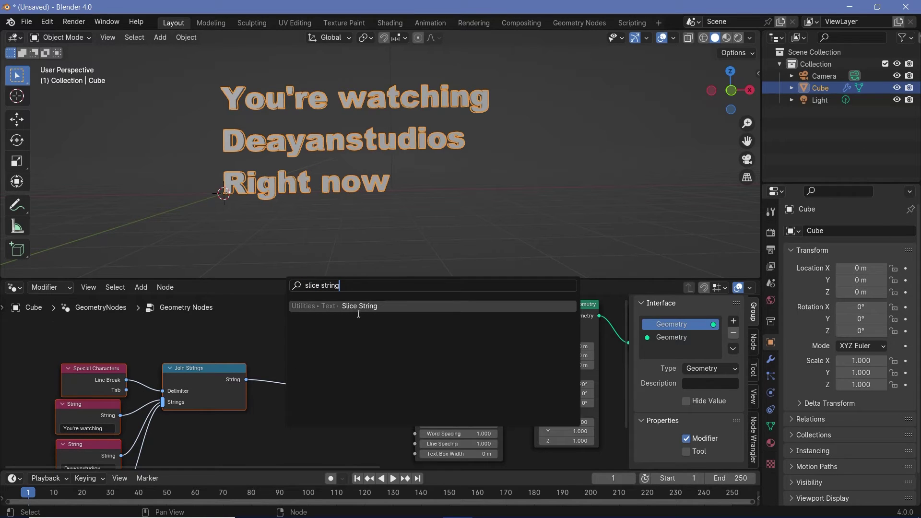
pyautogui.click(354, 308)
pyautogui.click(355, 416)
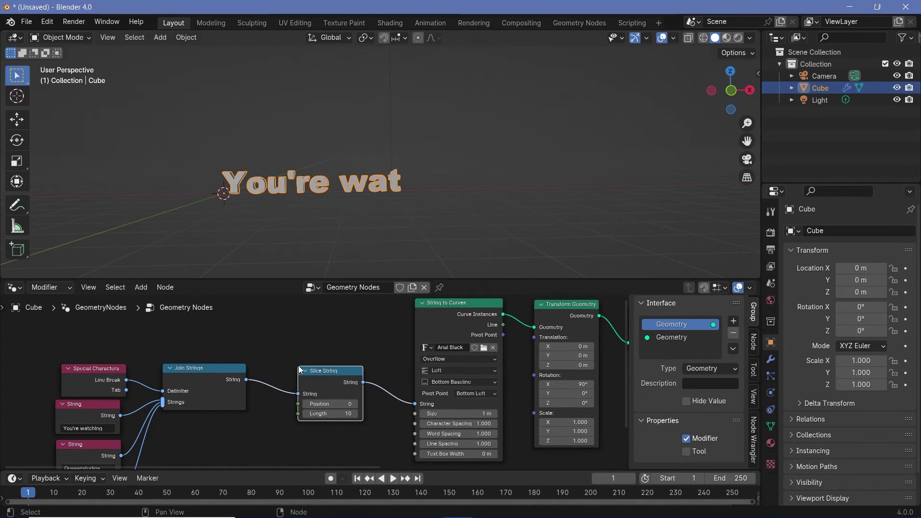
# - Try a Slice String length of 26 and raise its start position to 13
pyautogui.scroll(2, 355, 416)
pyautogui.moveTo(316, 402); pyautogui.dragTo(363, 402)
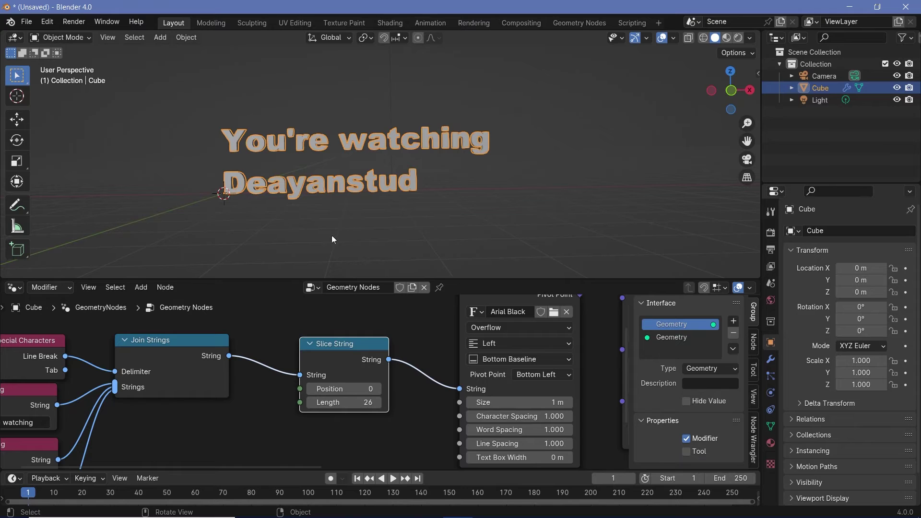
pyautogui.moveTo(336, 388); pyautogui.dragTo(367, 389)
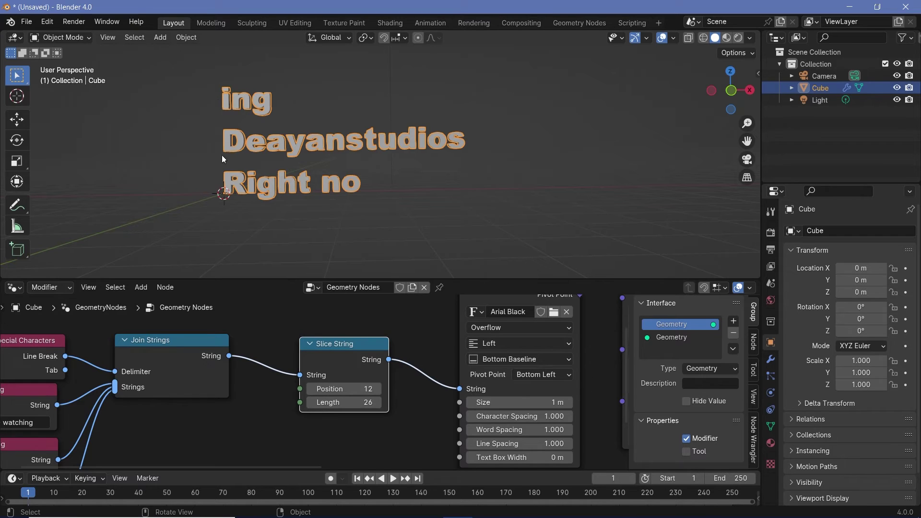
pyautogui.click(376, 389)
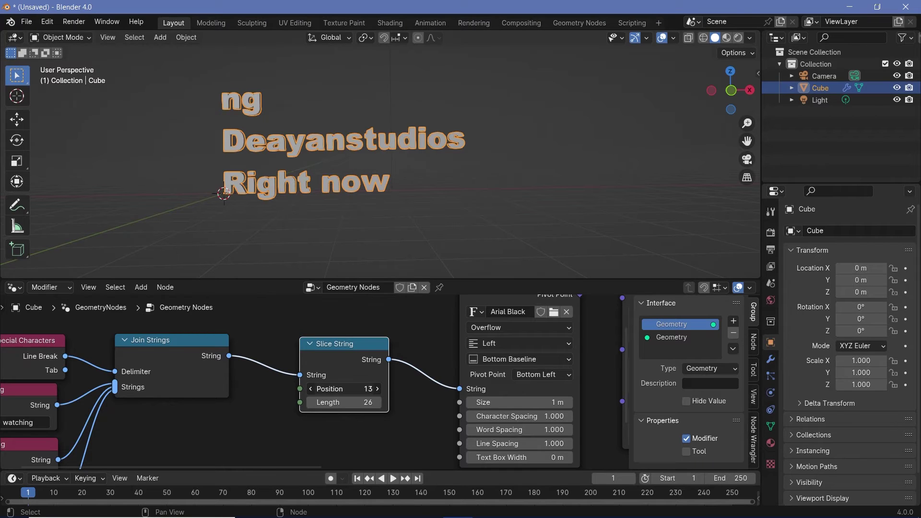
# - Reset the Slice String position to 0
pyautogui.moveTo(345, 388); pyautogui.dragTo(414, 402)
pyautogui.click(352, 393)
pyautogui.write('0')
pyautogui.press('Return')
pyautogui.scroll(-3, 406, 425)
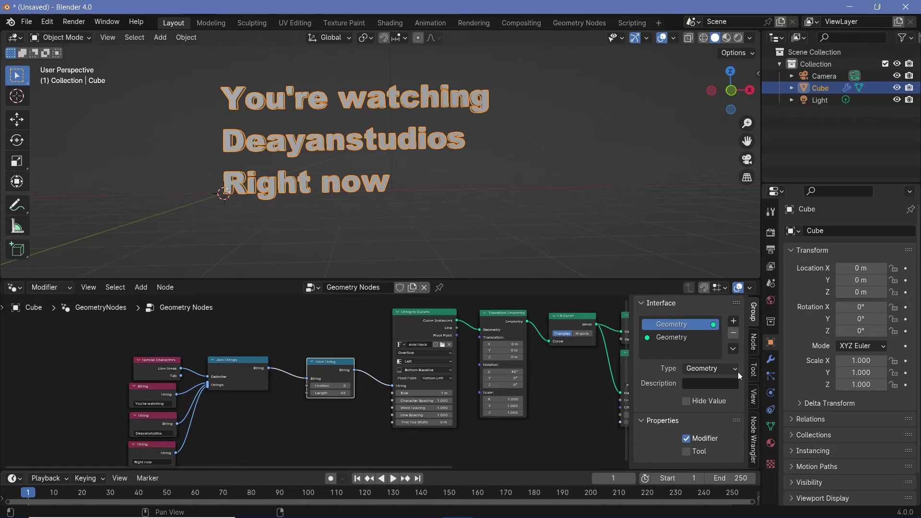
# - Enlarge the timeline and keyframe the Slice String length at 0 on frame 1
pyautogui.moveTo(499, 470); pyautogui.dragTo(500, 411)
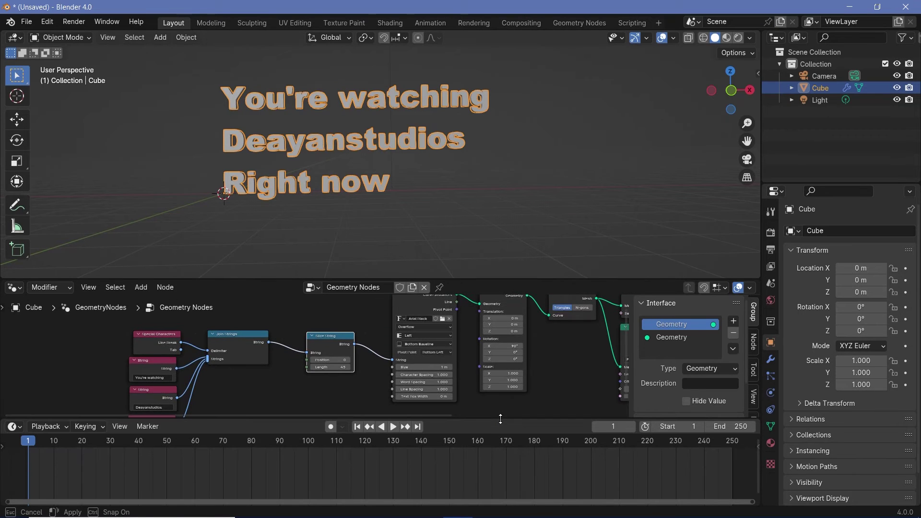
pyautogui.scroll(5, 357, 370)
pyautogui.moveTo(369, 386)
pyautogui.mouseDown()
pyautogui.moveTo(350, 386)
pyautogui.moveTo(380, 387)
pyautogui.mouseUp()
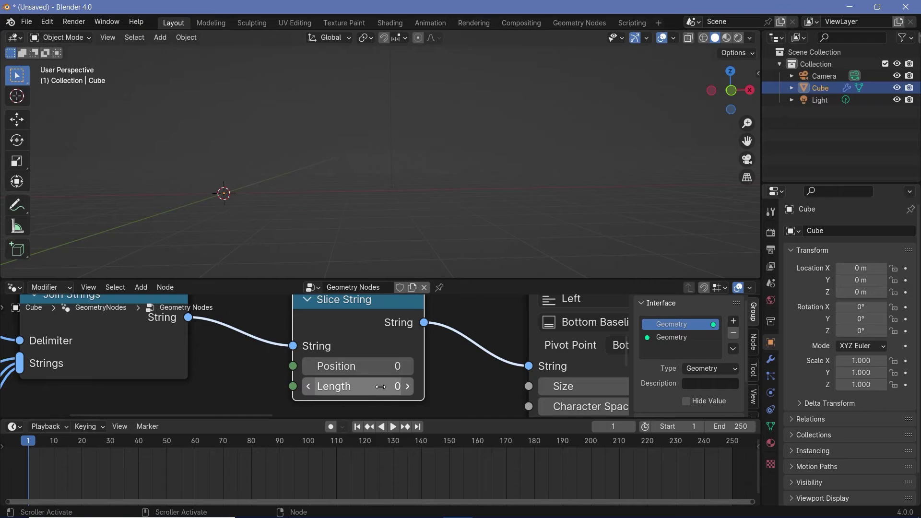
pyautogui.press('i')
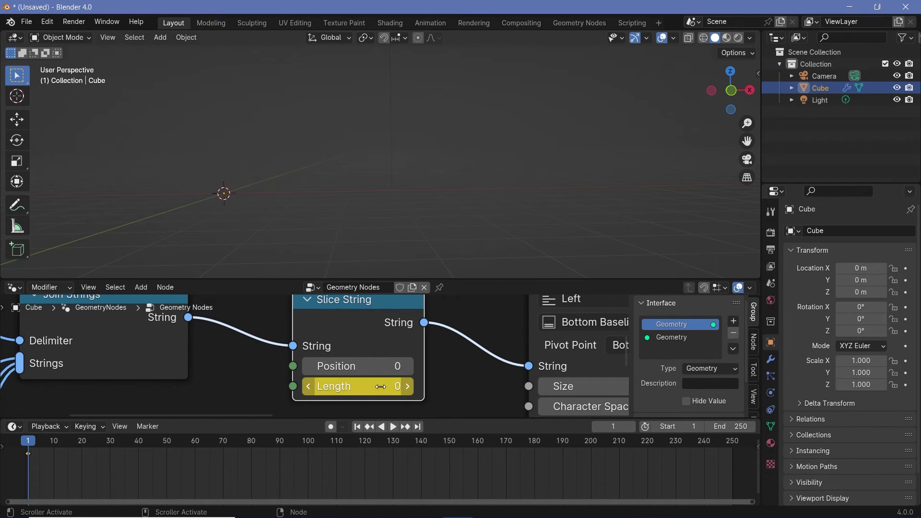
pyautogui.keyDown('shift'); pyautogui.scroll(2, 457, 338); pyautogui.keyUp('shift')
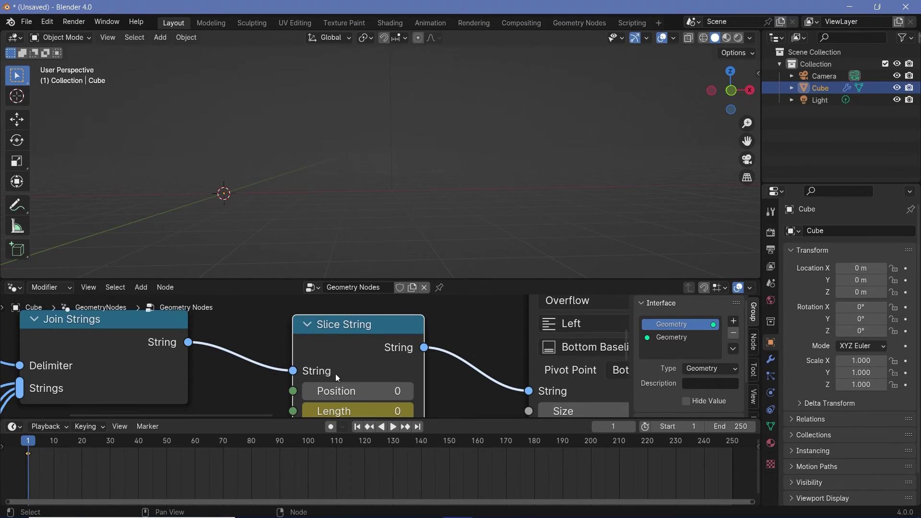
pyautogui.moveTo(356, 356); pyautogui.dragTo(376, 338, button='middle')
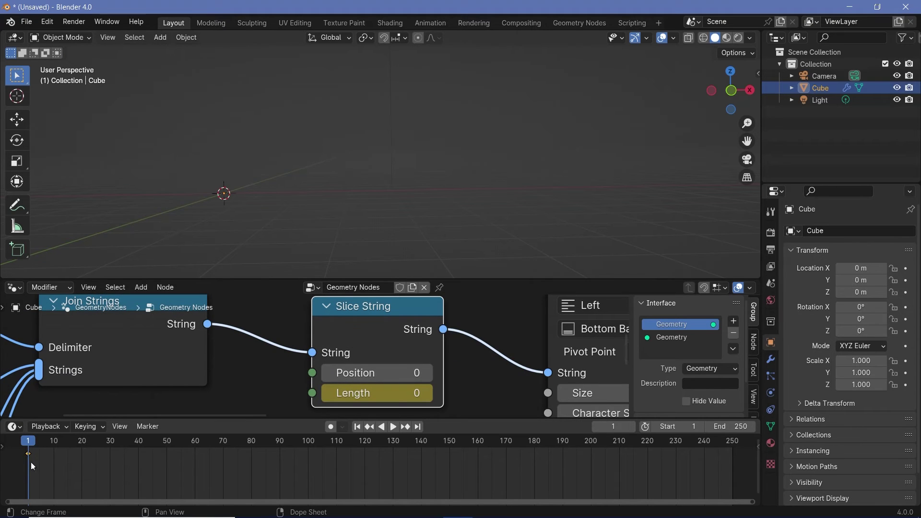
pyautogui.click(168, 328)
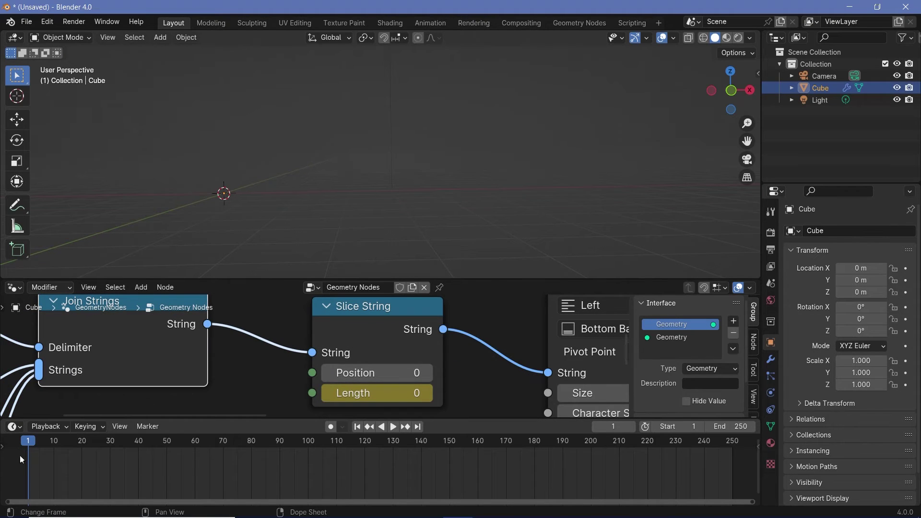
pyautogui.hotkey('ctrl', 'z')
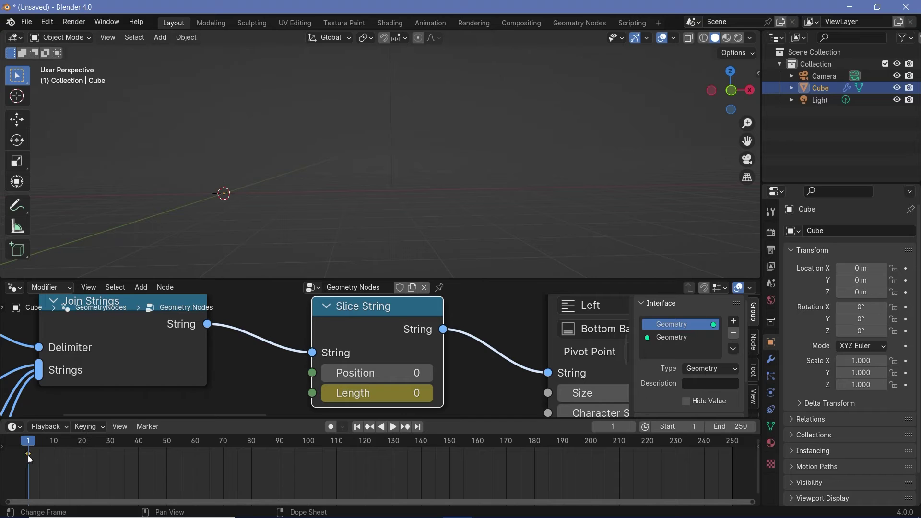
# - Keyframe the Slice String length at 6 on frame 24
pyautogui.click(82, 444)
pyautogui.click(93, 445)
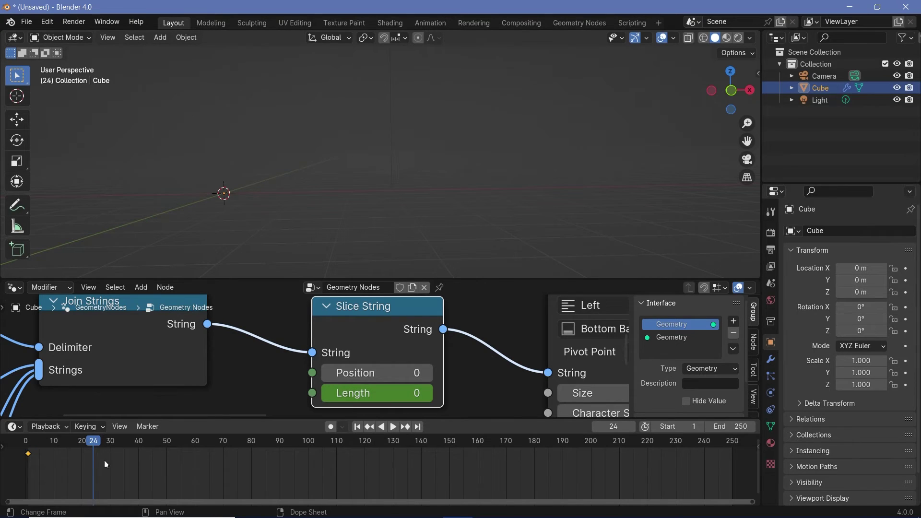
pyautogui.moveTo(379, 393); pyautogui.dragTo(390, 393)
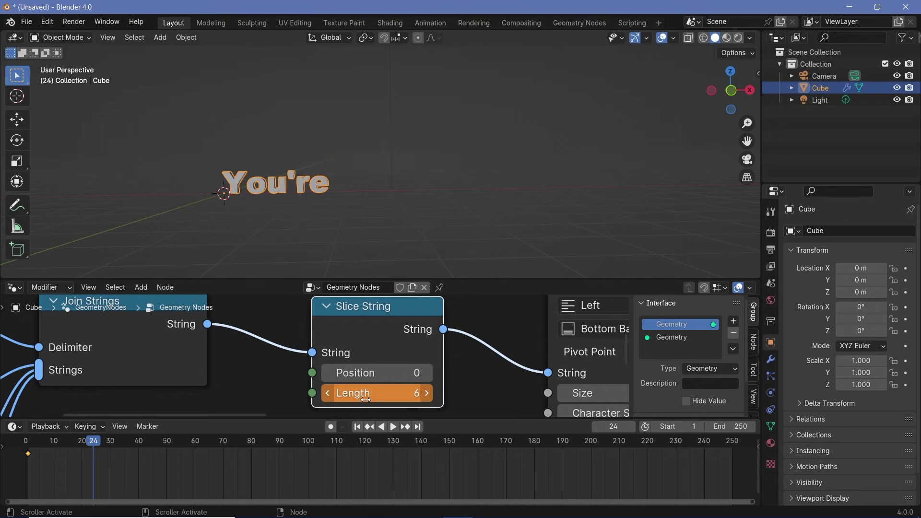
pyautogui.press('i')
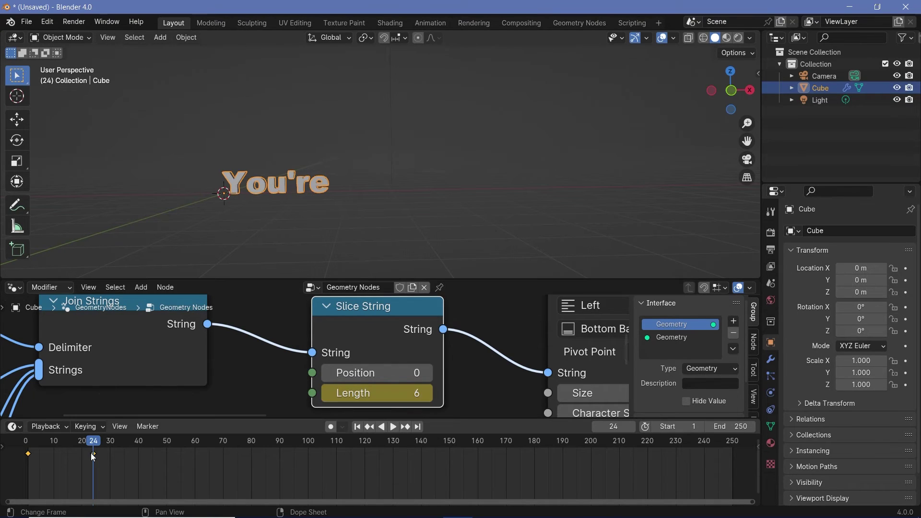
# - Duplicate the frame 24 keyframe to frame 30 to hold the text, and play through the pause
pyautogui.moveTo(94, 456); pyautogui.dragTo(115, 459)
pyautogui.click(110, 459)
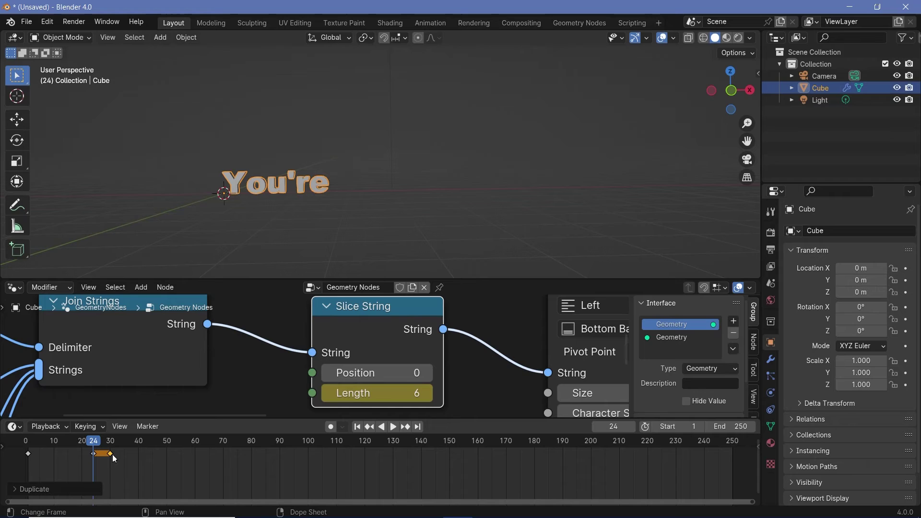
pyautogui.press('space')
pyautogui.press('space')
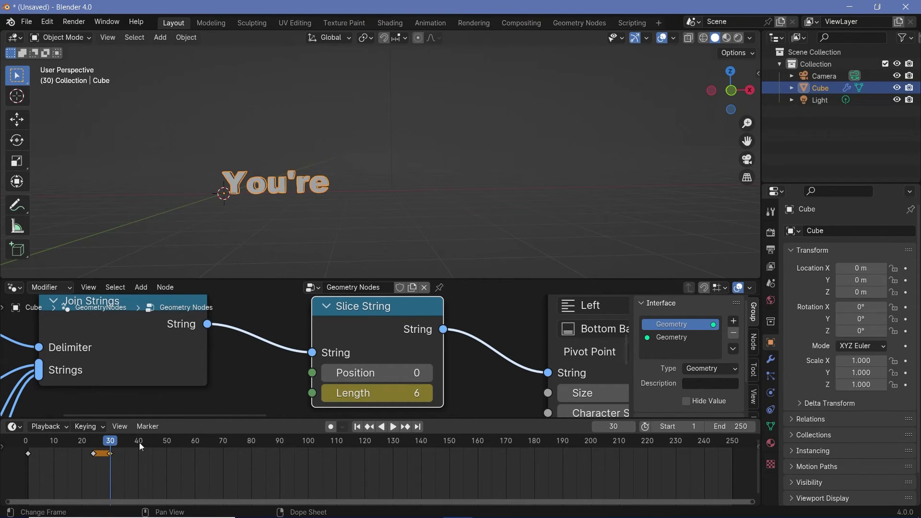
# - Keyframe the Slice String length at 15 on frame 65 and duplicate that keyframe to about frame 71
pyautogui.click(210, 448)
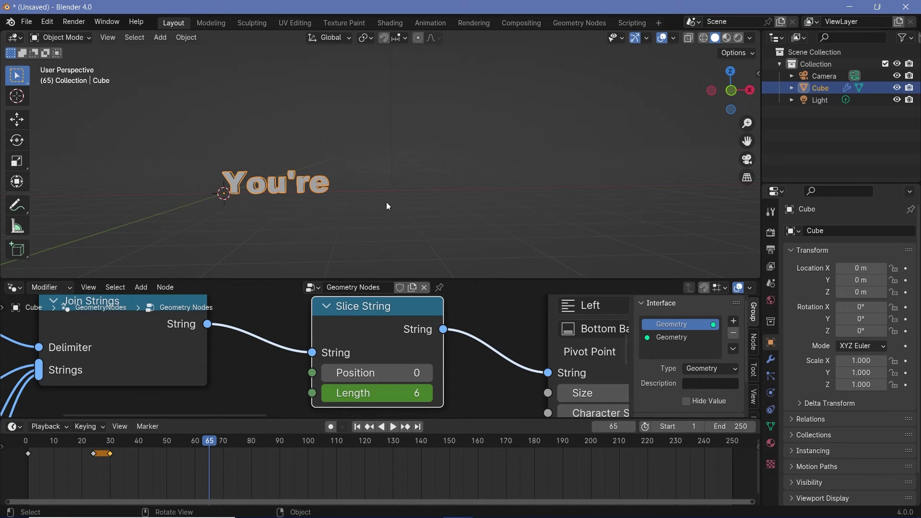
pyautogui.moveTo(379, 394); pyautogui.dragTo(417, 393)
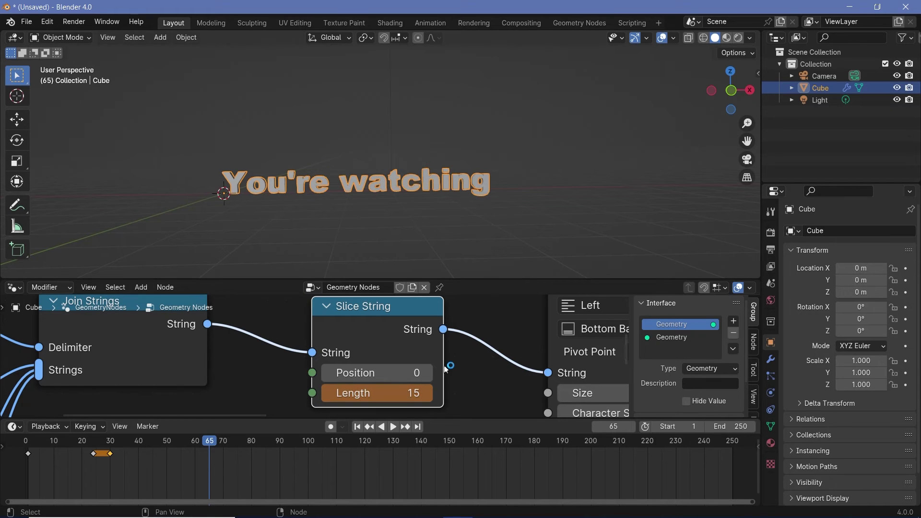
pyautogui.press('i')
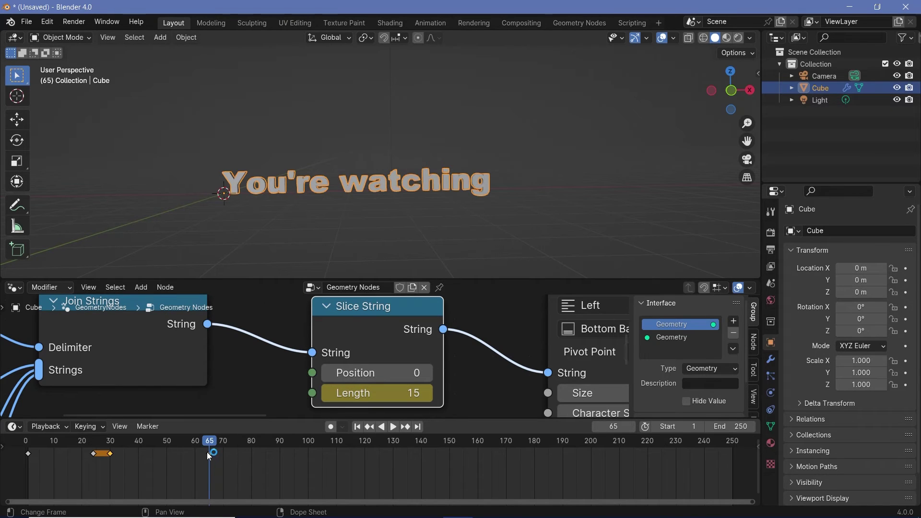
pyautogui.hotkey('shift', 'd')
pyautogui.click(244, 458)
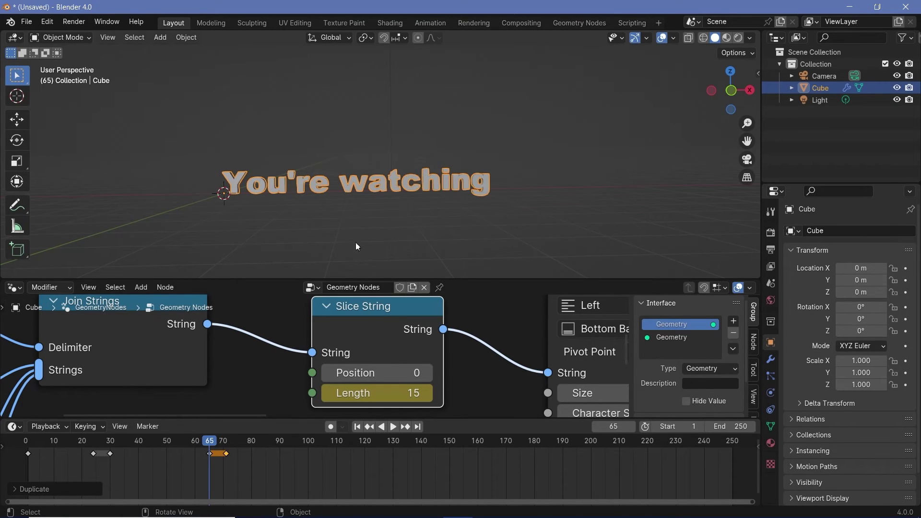
# - Keyframe the Slice String length at 29 on frame 100 and duplicate that keyframe to about frame 107
pyautogui.click(309, 443)
pyautogui.moveTo(366, 392); pyautogui.dragTo(398, 393)
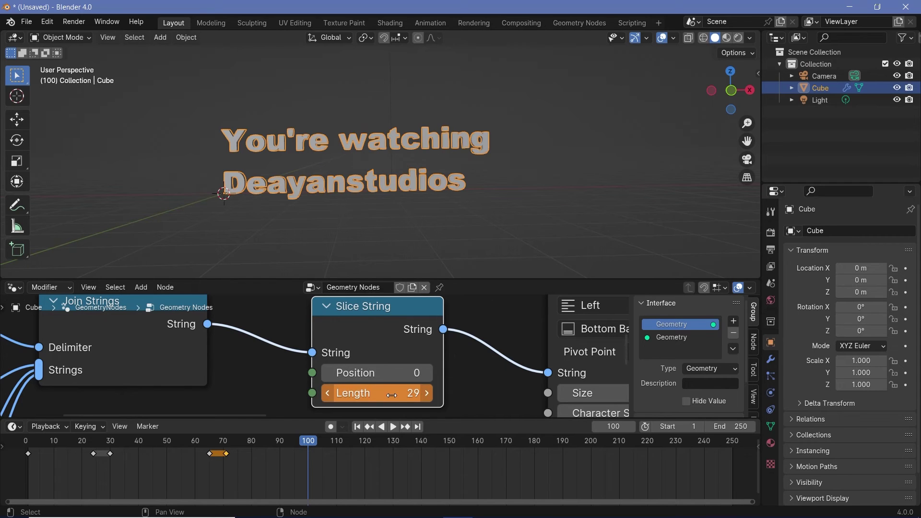
pyautogui.press('i')
pyautogui.hotkey('shift', 'd')
pyautogui.click(418, 430)
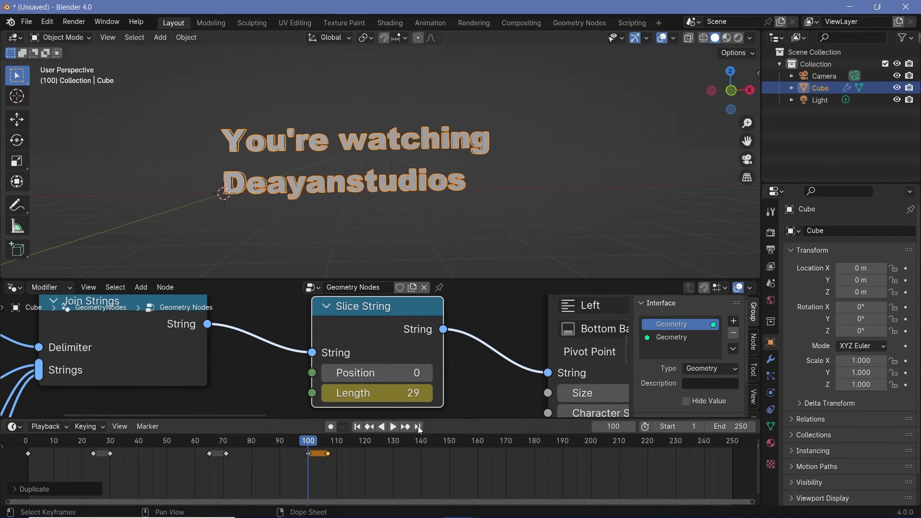
# - Set the Slice String length to 39 on frame 140, just enough for the full text, and keyframe it
pyautogui.click(421, 446)
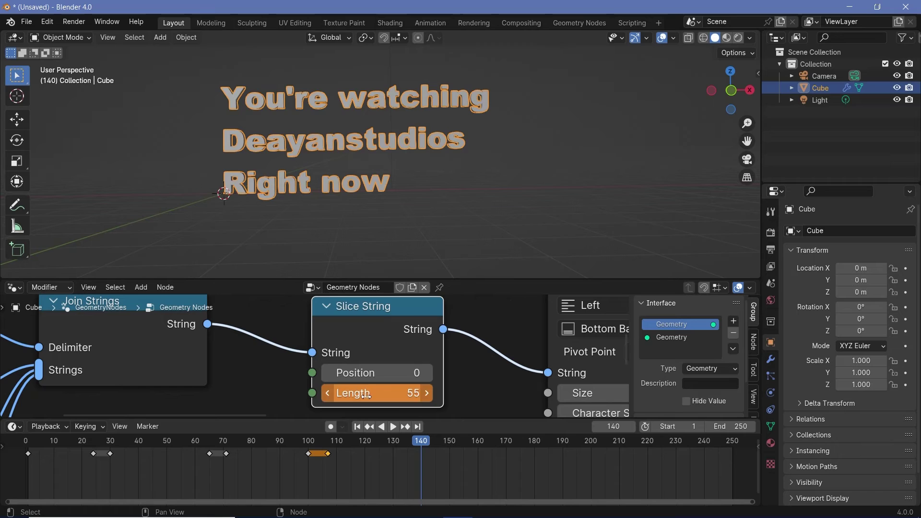
pyautogui.moveTo(366, 396); pyautogui.dragTo(354, 395)
pyautogui.click(426, 394)
pyautogui.click(430, 397)
pyautogui.moveTo(353, 396); pyautogui.dragTo(646, 383)
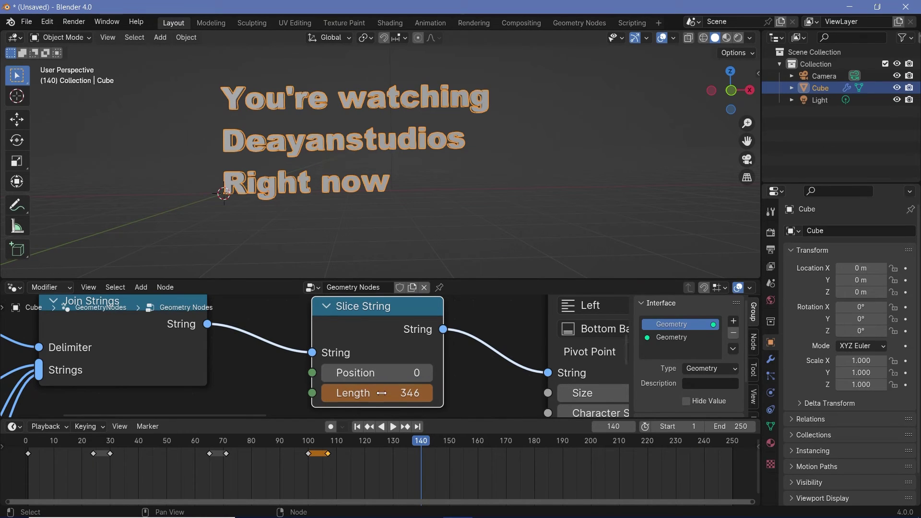
pyautogui.click(399, 398)
pyautogui.write('3')
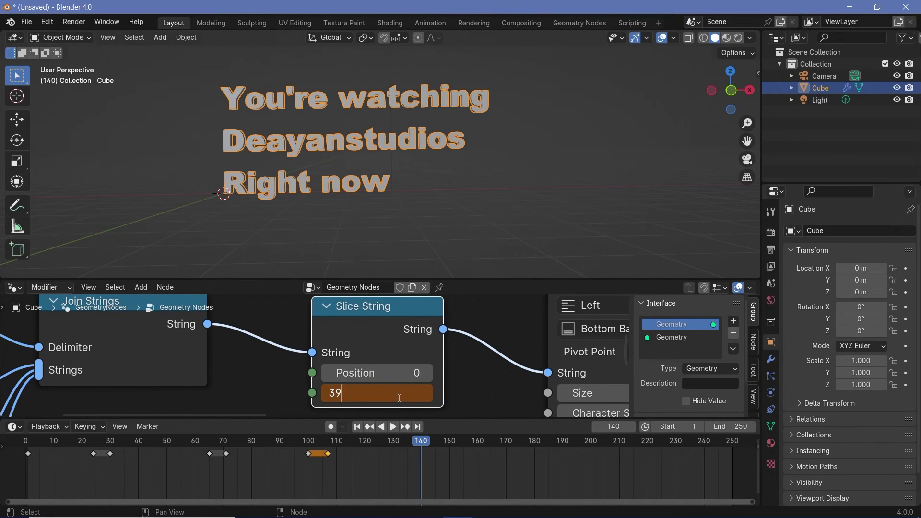
pyautogui.write('9')
pyautogui.press('Return')
pyautogui.click(327, 399)
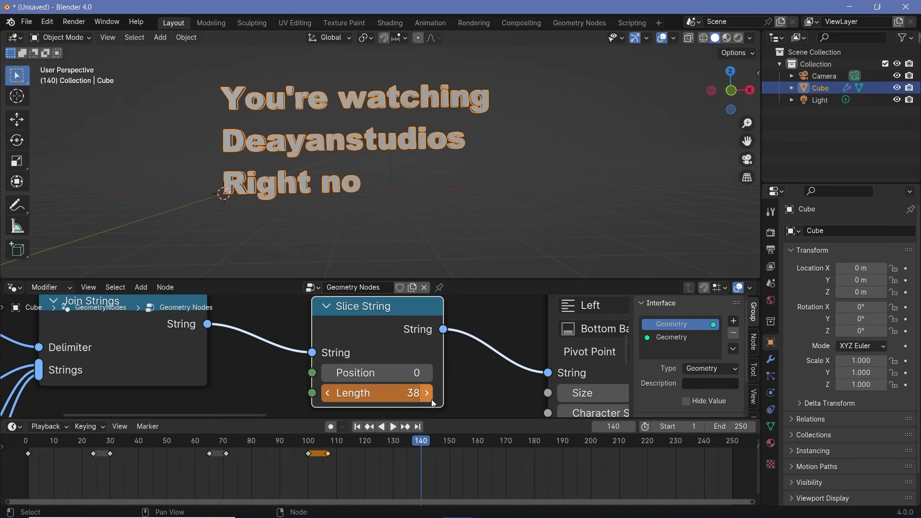
pyautogui.click(429, 398)
pyautogui.press('i')
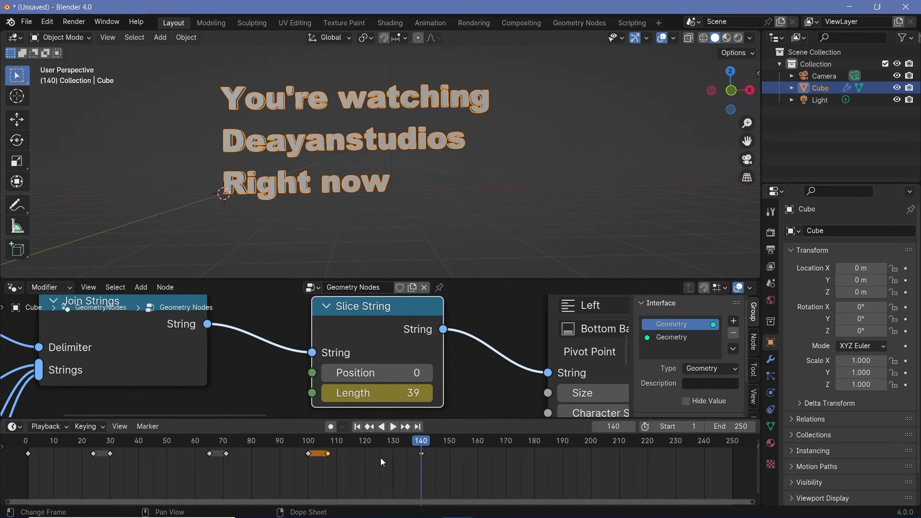
# - Play the typing animation from the start, and replay it from about frame 72 to check the second line's timing
pyautogui.click(23, 445)
pyautogui.press('space')
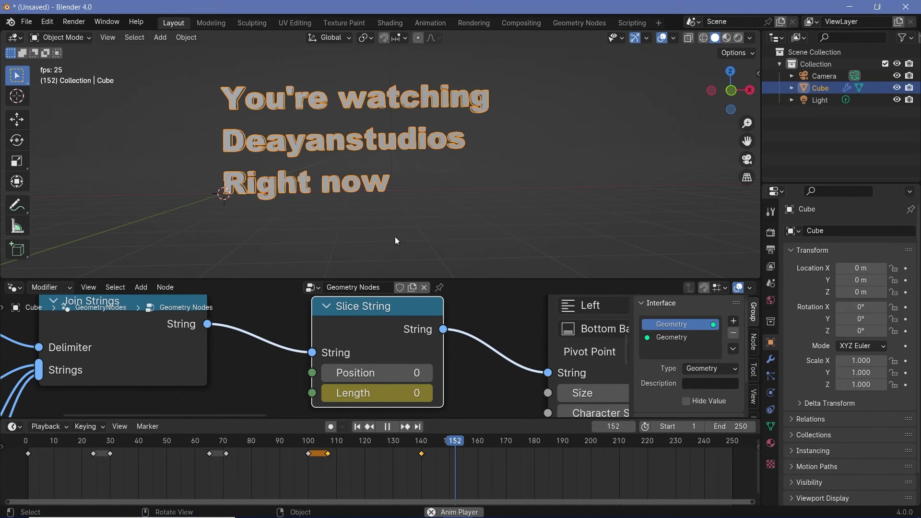
pyautogui.press('space')
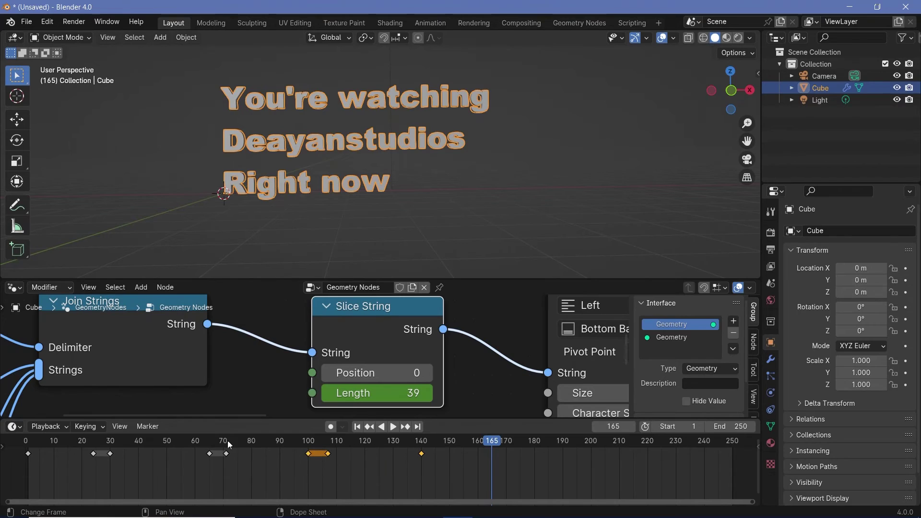
pyautogui.click(229, 445)
pyautogui.press('space')
# - Shift the last three keyframes about 25 frames later, starting at about frame 125, and play the animation to check it
pyautogui.press('space')
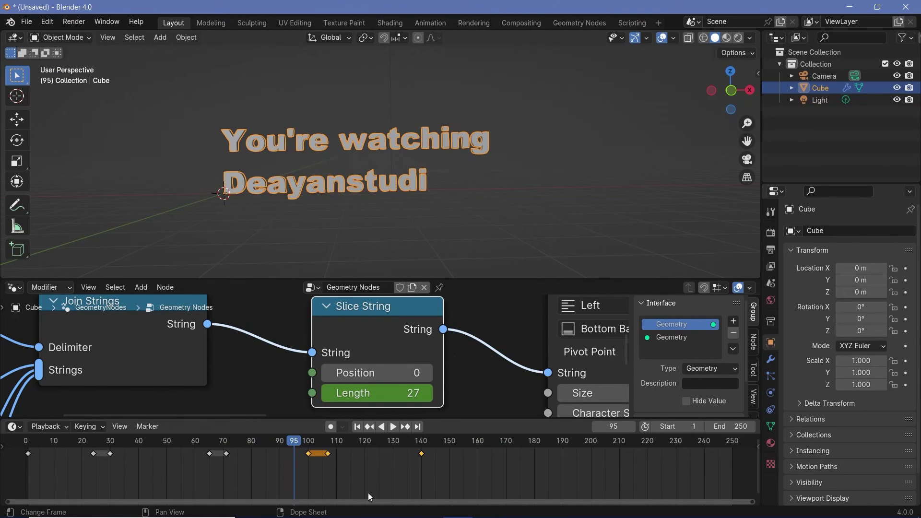
pyautogui.press('g')
pyautogui.click(438, 493)
pyautogui.press('space')
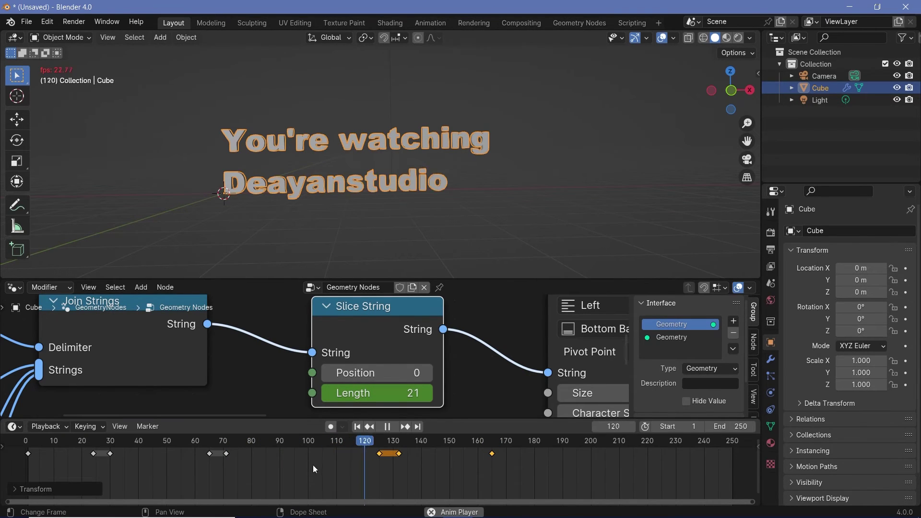
pyautogui.press('space')
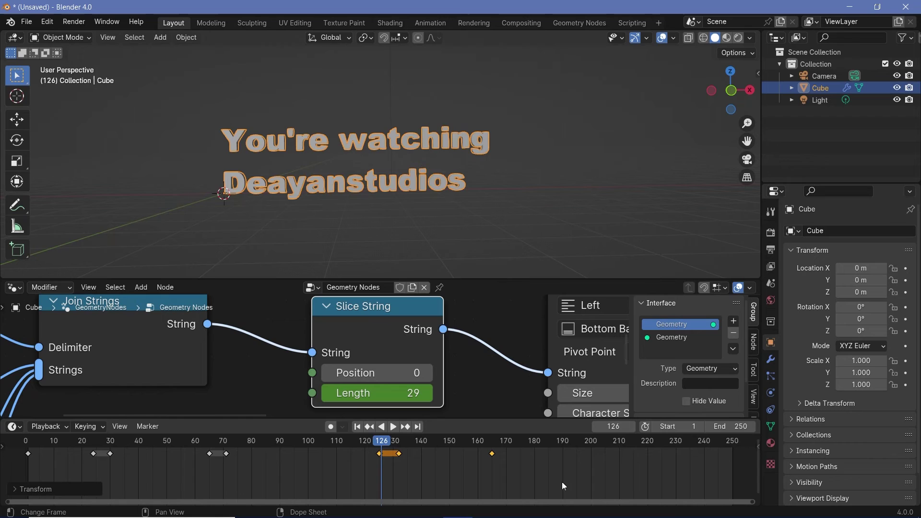
pyautogui.hotkey('shift', 'Left')
pyautogui.press('space')
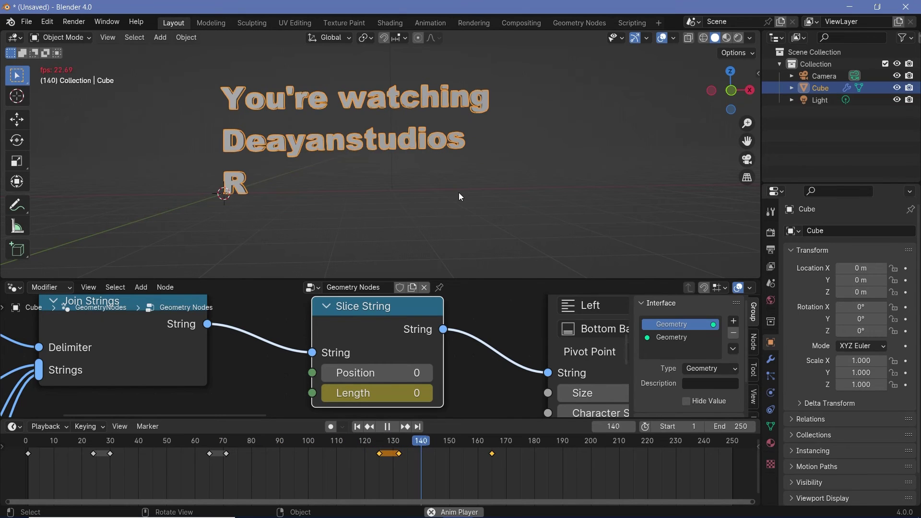
pyautogui.press('space')
# - Keyframe the Slice String length at 23 on frame 100
pyautogui.click(309, 441)
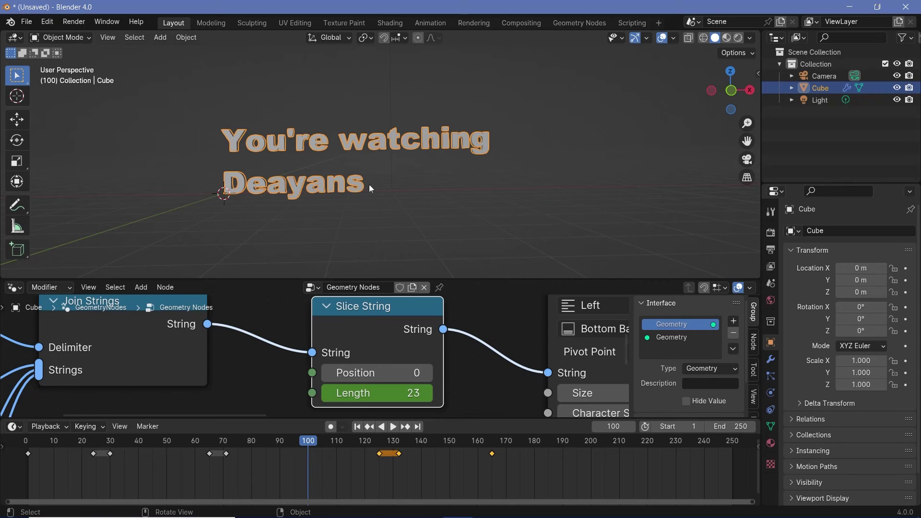
pyautogui.press('i')
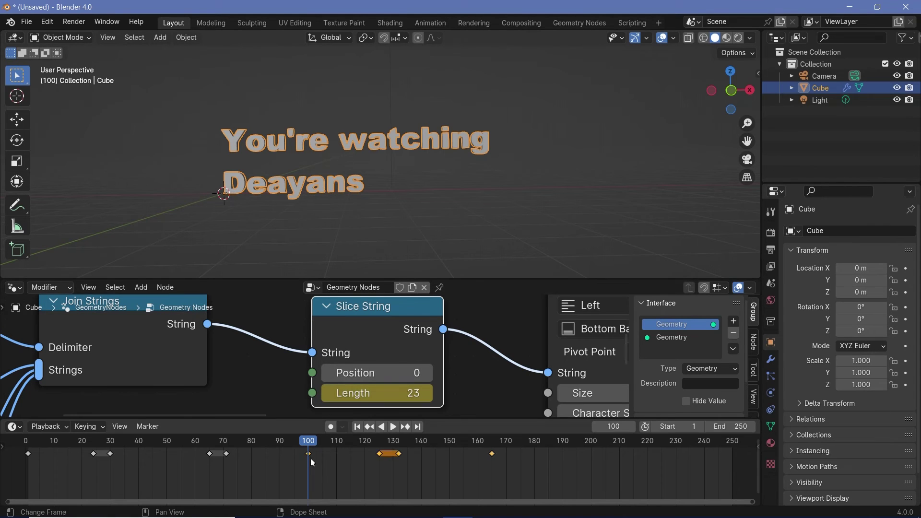
# - Duplicate the frame 100 keyframe to about frame 105 and play the animation from about frame 78 to check the timing
pyautogui.moveTo(309, 454); pyautogui.dragTo(326, 464)
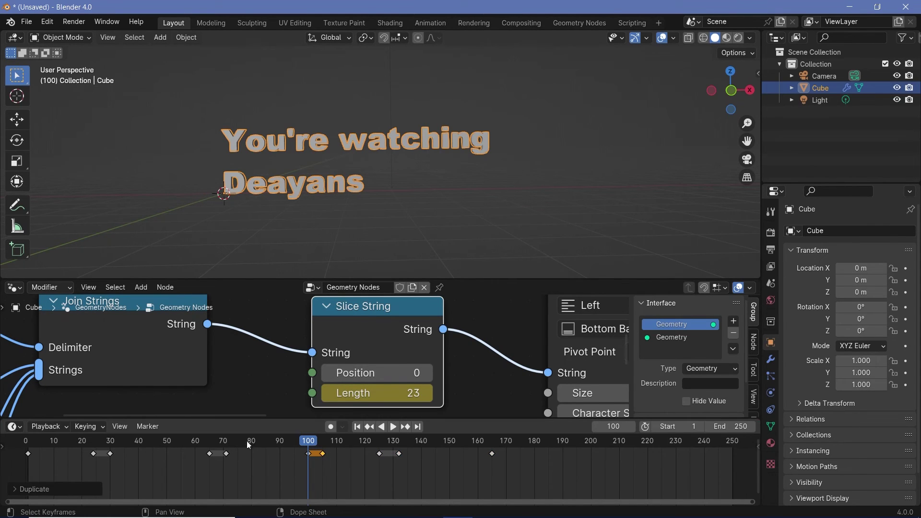
pyautogui.click(247, 441)
pyautogui.press('space')
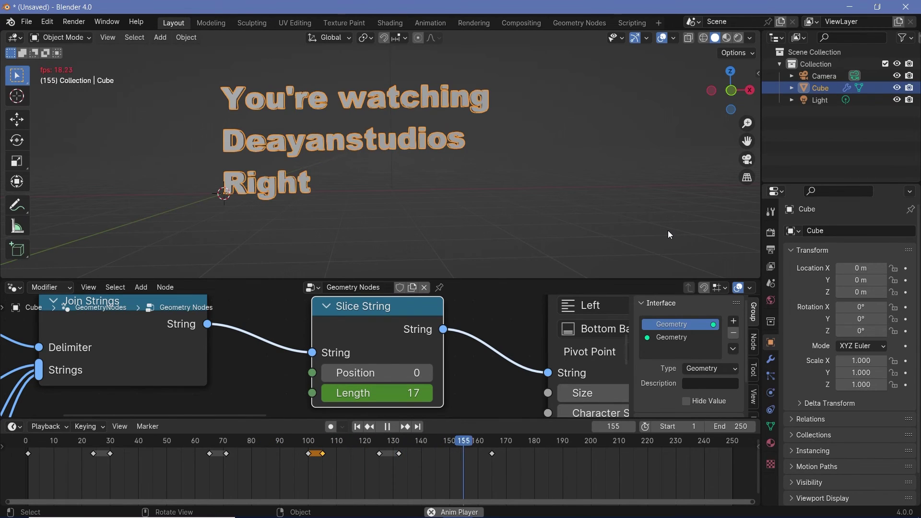
pyautogui.press('space')
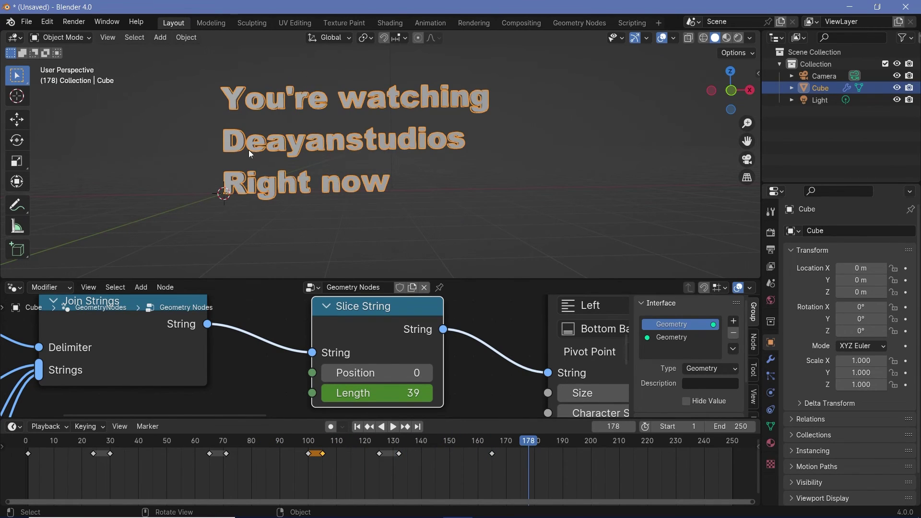
# - Add a Set Material node between Join Geometry and Group Output, and assign the existing Material to it
pyautogui.scroll(-6, 296, 321)
pyautogui.moveTo(296, 322); pyautogui.dragTo(3, 416, button='middle')
pyautogui.moveTo(757, 417); pyautogui.dragTo(461, 396, button='middle')
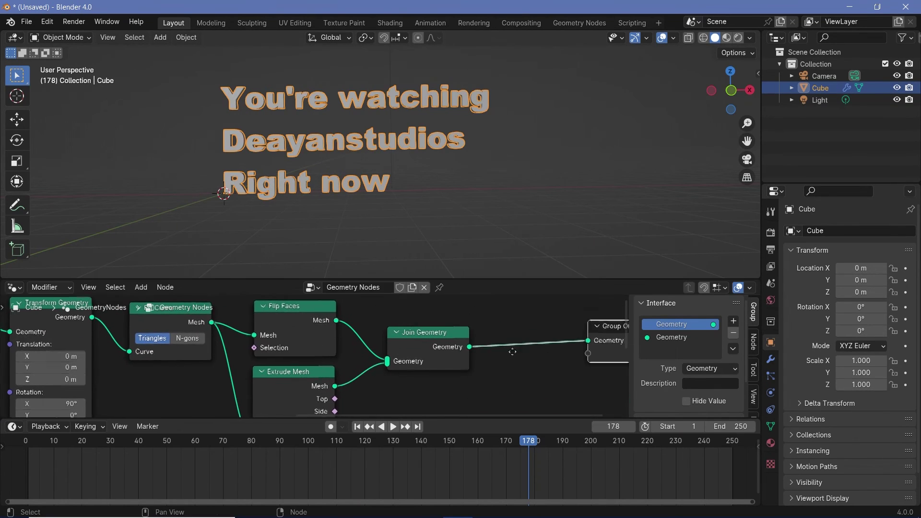
pyautogui.moveTo(556, 341); pyautogui.dragTo(470, 333, button='middle')
pyautogui.hotkey('shift', 'a')
pyautogui.write('set mater')
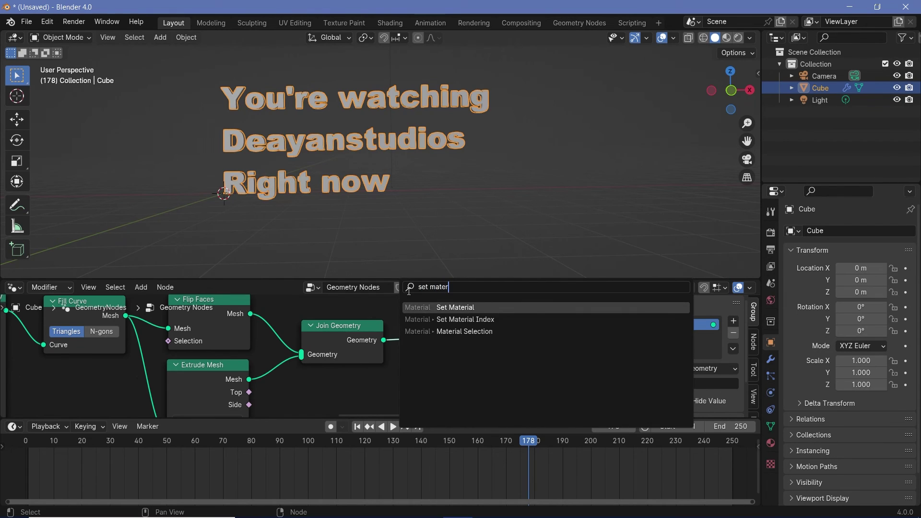
pyautogui.press('Return')
pyautogui.click(455, 393)
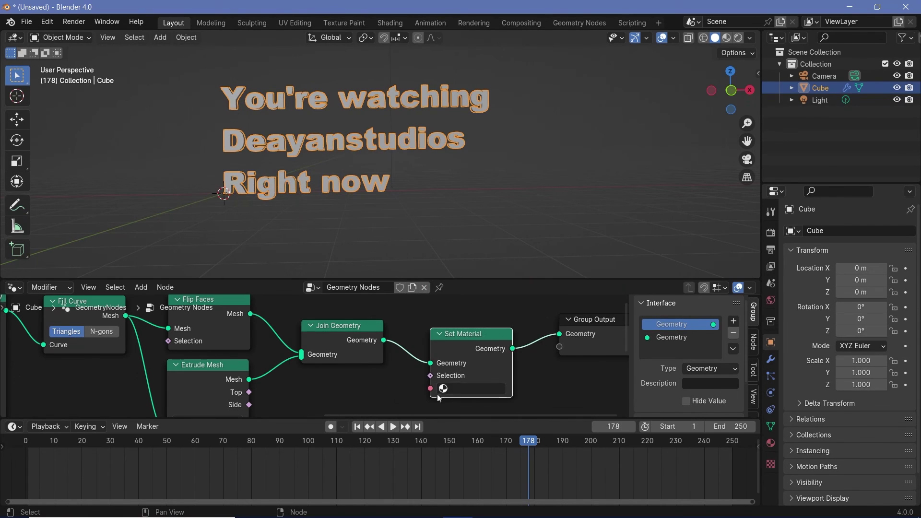
pyautogui.click(458, 389)
# - Switch the viewport to rendered shading and make sure Bloom is enabled in the Eevee render settings
pyautogui.click(740, 40)
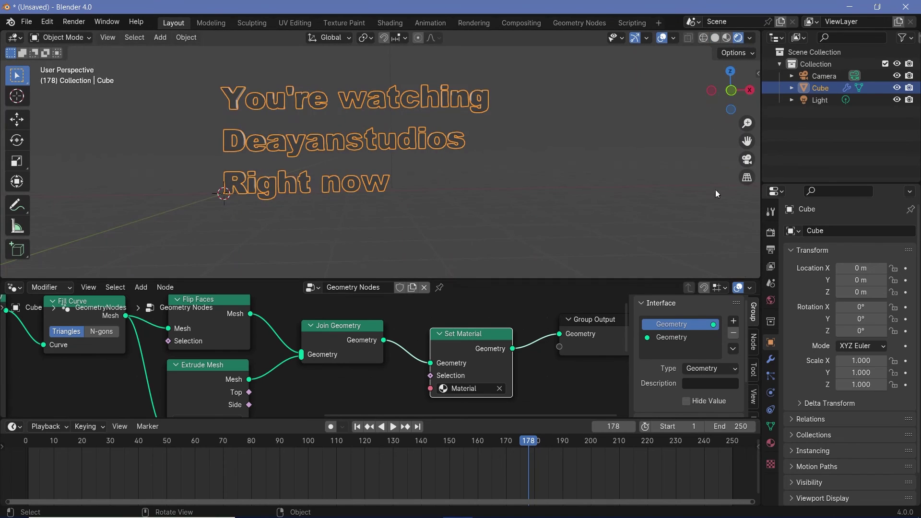
pyautogui.click(770, 233)
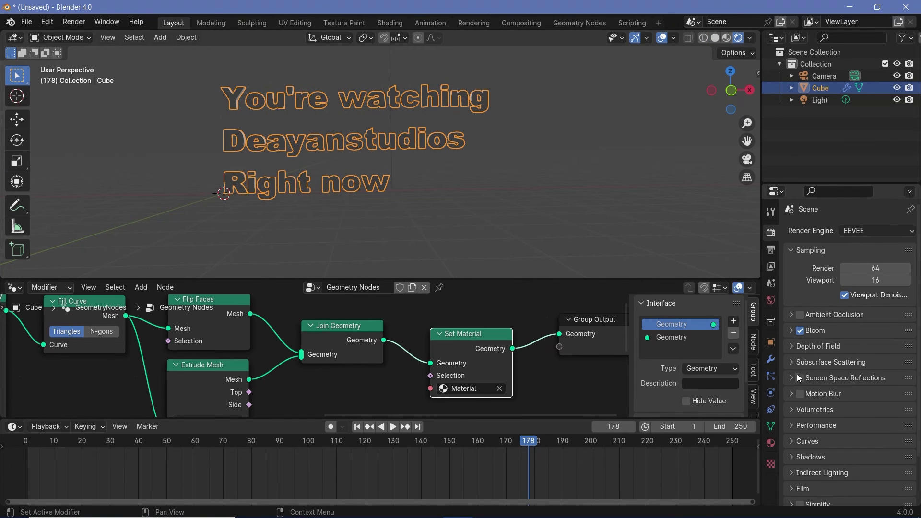
# - Give the text's material a white emission color with a strength of 2
pyautogui.click(771, 443)
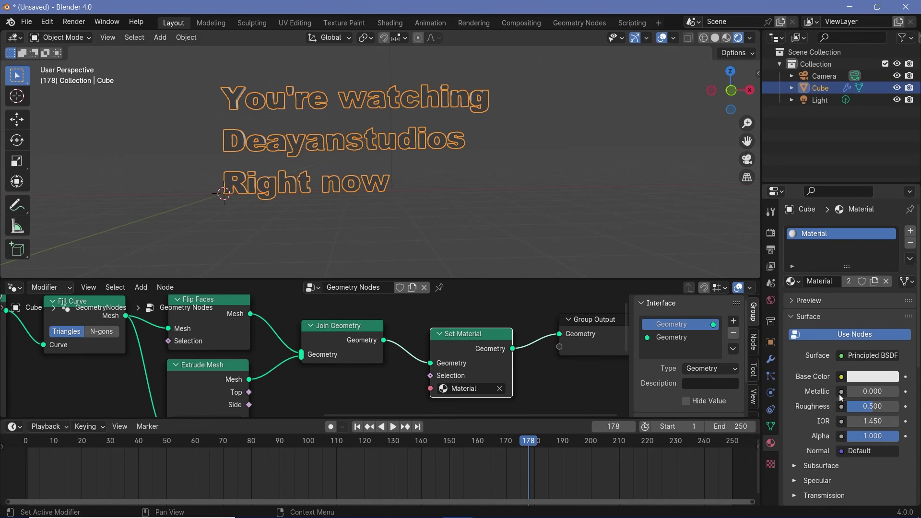
pyautogui.scroll(-6, 839, 393)
pyautogui.click(807, 395)
pyautogui.click(859, 412)
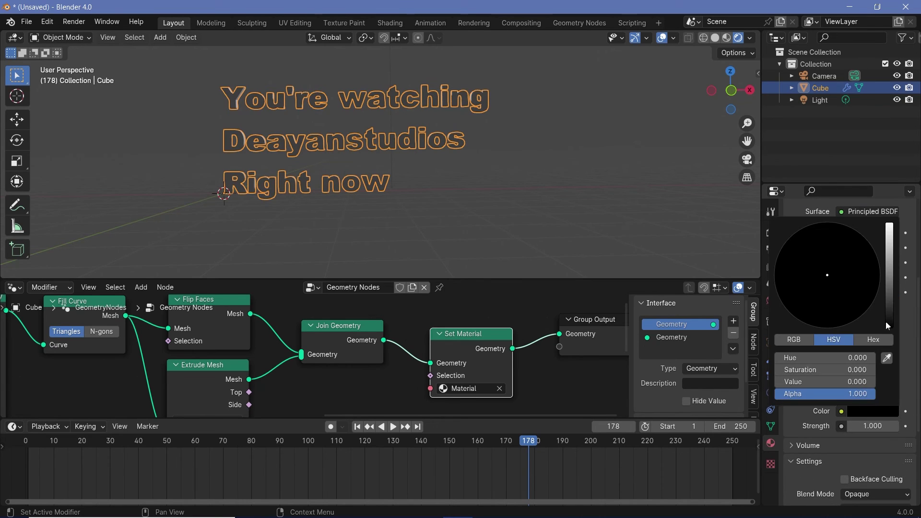
pyautogui.click(892, 257)
pyautogui.click(866, 427)
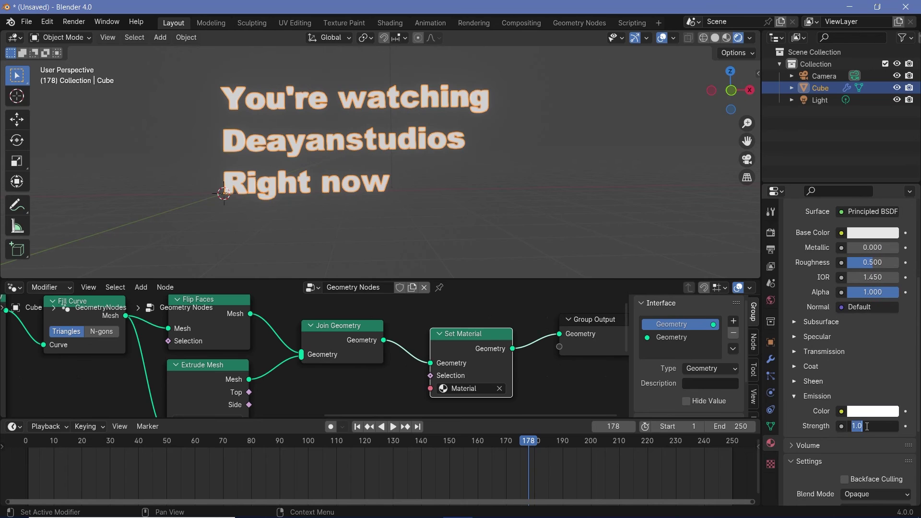
pyautogui.write('5')
pyautogui.press('Return')
# - Add a plane, scale it up into a large floor, and lower it to just beneath the last text line
pyautogui.hotkey('shift', 'a')
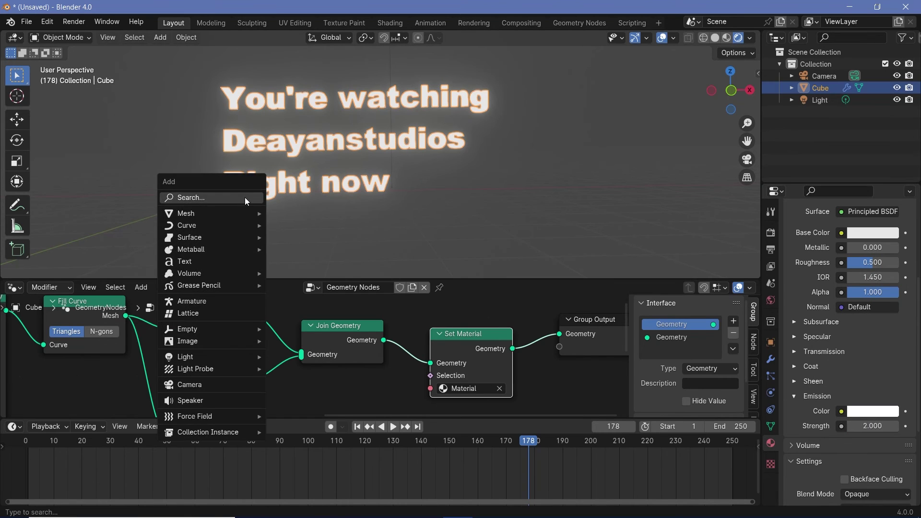
pyautogui.moveTo(230, 212)
pyautogui.click(283, 214)
pyautogui.press('s')
pyautogui.click(560, 16)
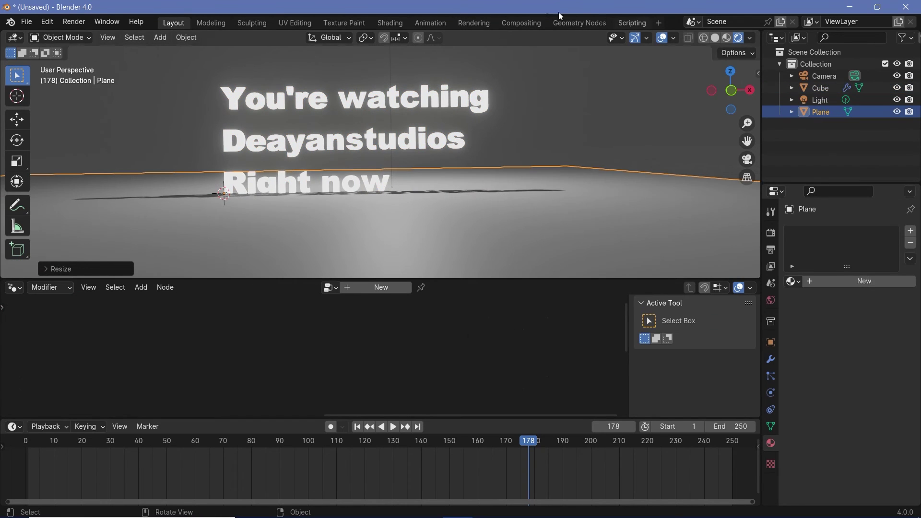
pyautogui.press('g')
pyautogui.click(433, 200)
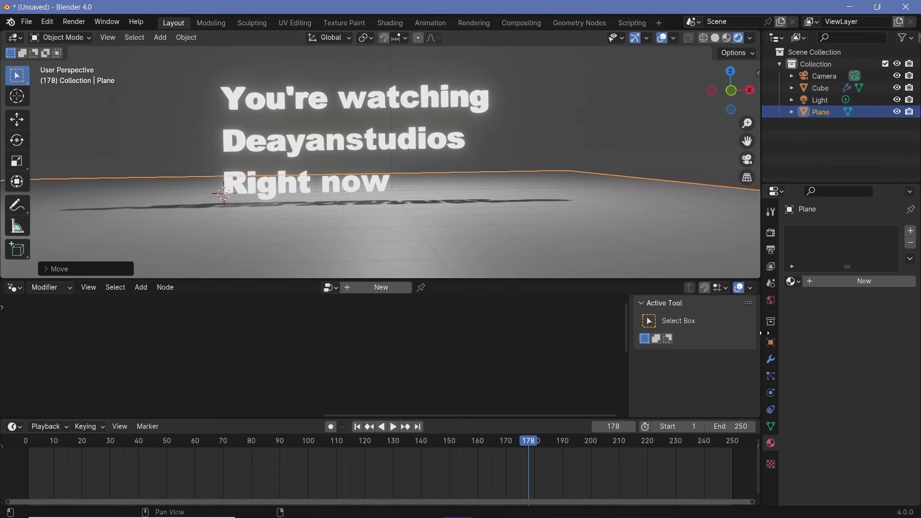
# - Create a new material for the floor plane with Metallic 1 and Roughness about 0.3
pyautogui.click(858, 281)
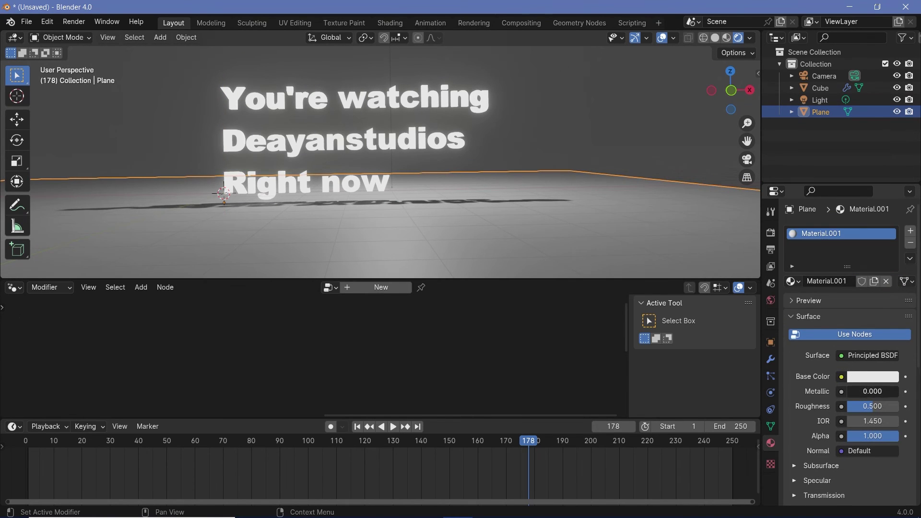
pyautogui.moveTo(862, 392)
pyautogui.mouseDown()
pyautogui.moveTo(914, 392)
pyautogui.moveTo(861, 405)
pyautogui.mouseUp()
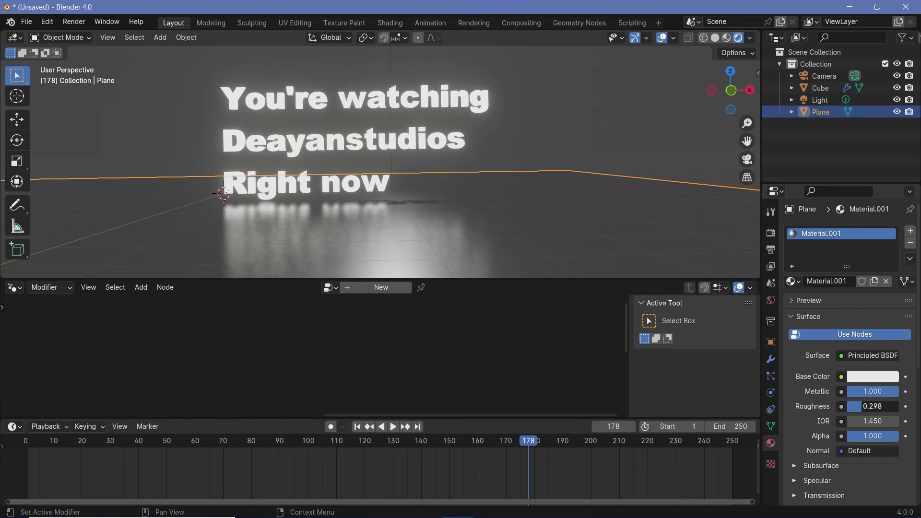
# - Hide the light in the viewport and renders, and set a near-black world background with the viewport overlays off
pyautogui.click(897, 100)
pyautogui.click(770, 300)
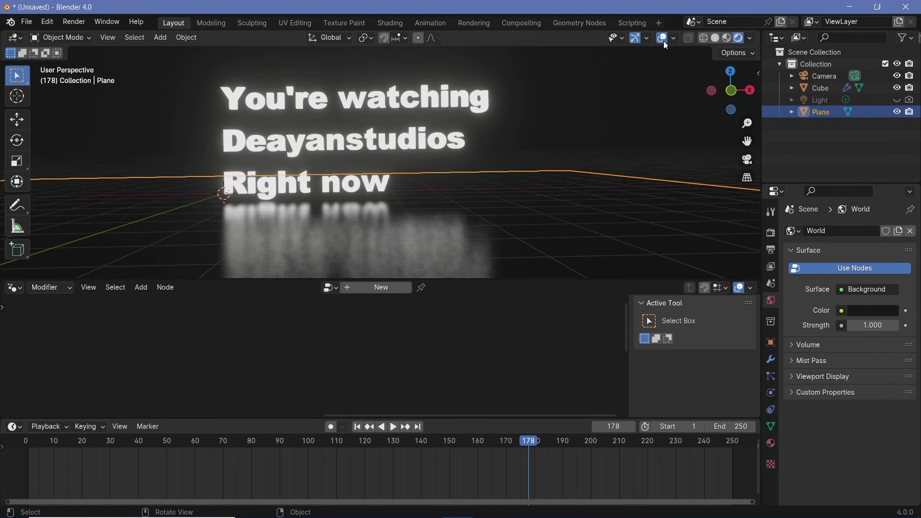
pyautogui.click(663, 41)
pyautogui.moveTo(454, 157)
pyautogui.mouseDown(button='middle')
pyautogui.moveTo(448, 196)
pyautogui.moveTo(478, 111)
pyautogui.moveTo(459, 146)
pyautogui.mouseUp(button='middle')
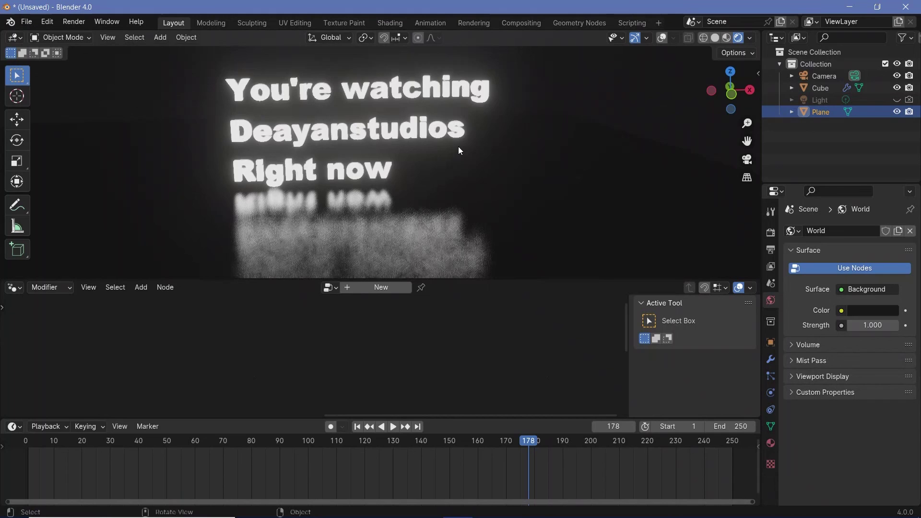
# - Reset the camera's location and rotation, and rotate it 90 degrees about the global X axis
pyautogui.click(815, 76)
pyautogui.hotkey('alt', 'r')
pyautogui.write('rx')
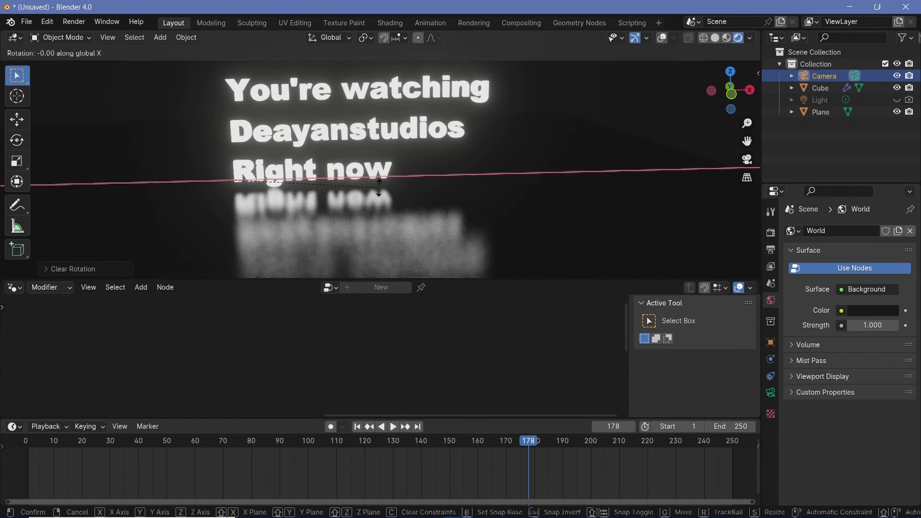
pyautogui.write('90')
pyautogui.press('Return')
# - Move the camera back along Y and reposition it in camera view so it frames all three text lines
pyautogui.press('g')
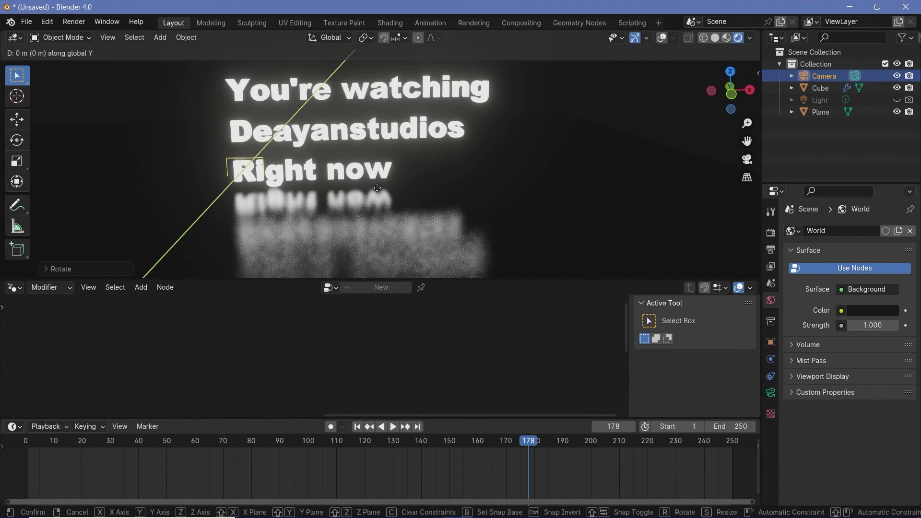
pyautogui.click(334, 202)
pyautogui.press('KP_0')
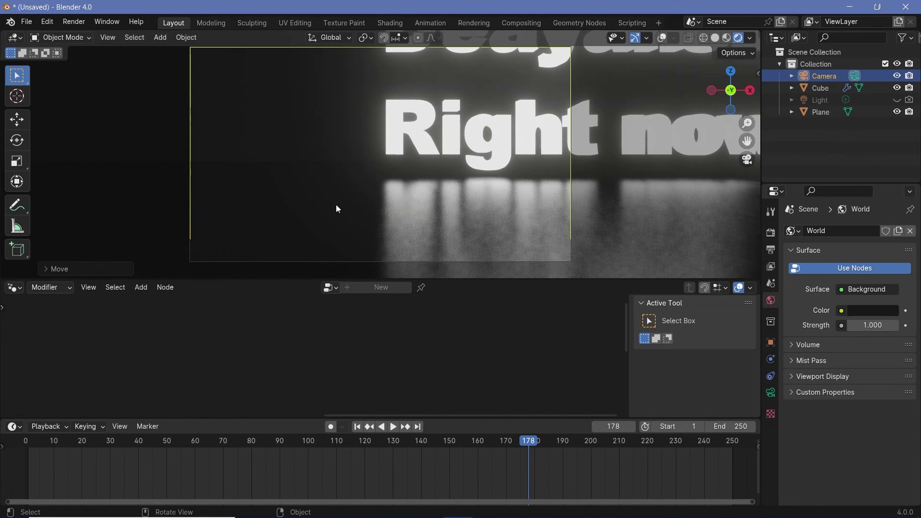
pyautogui.press('g')
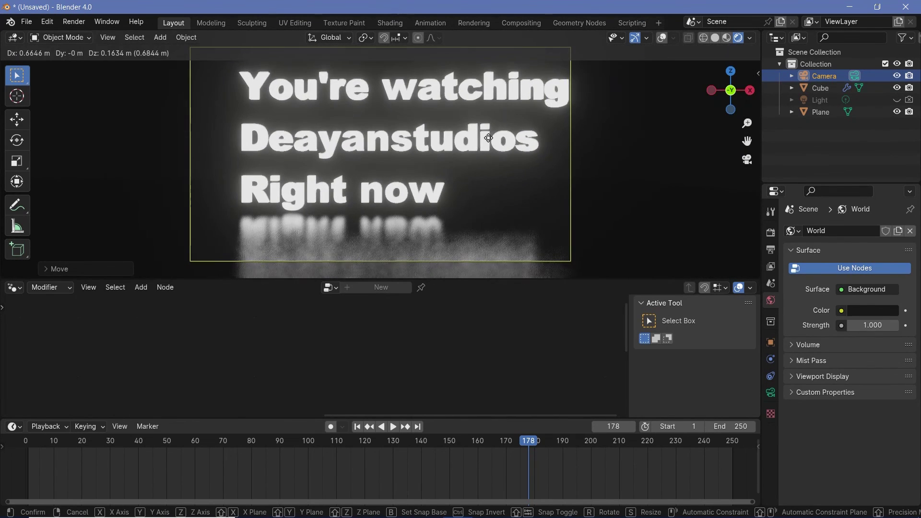
pyautogui.click(517, 147)
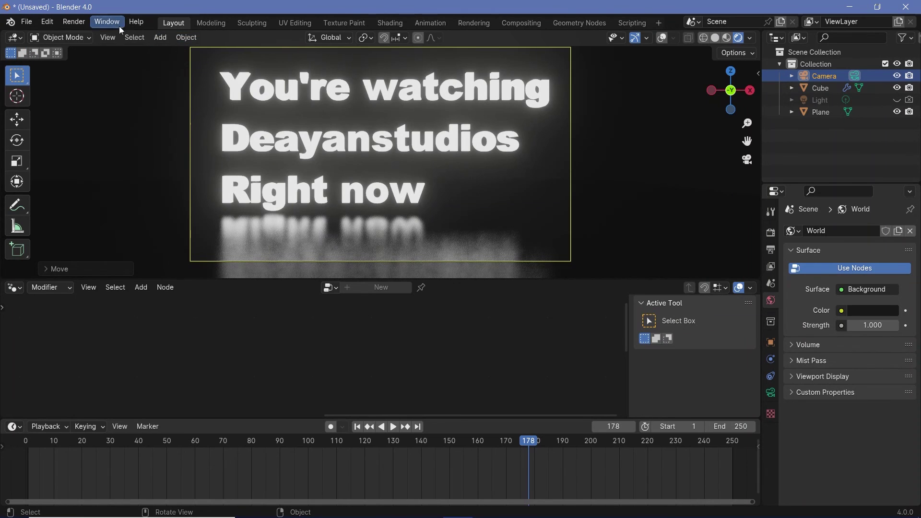